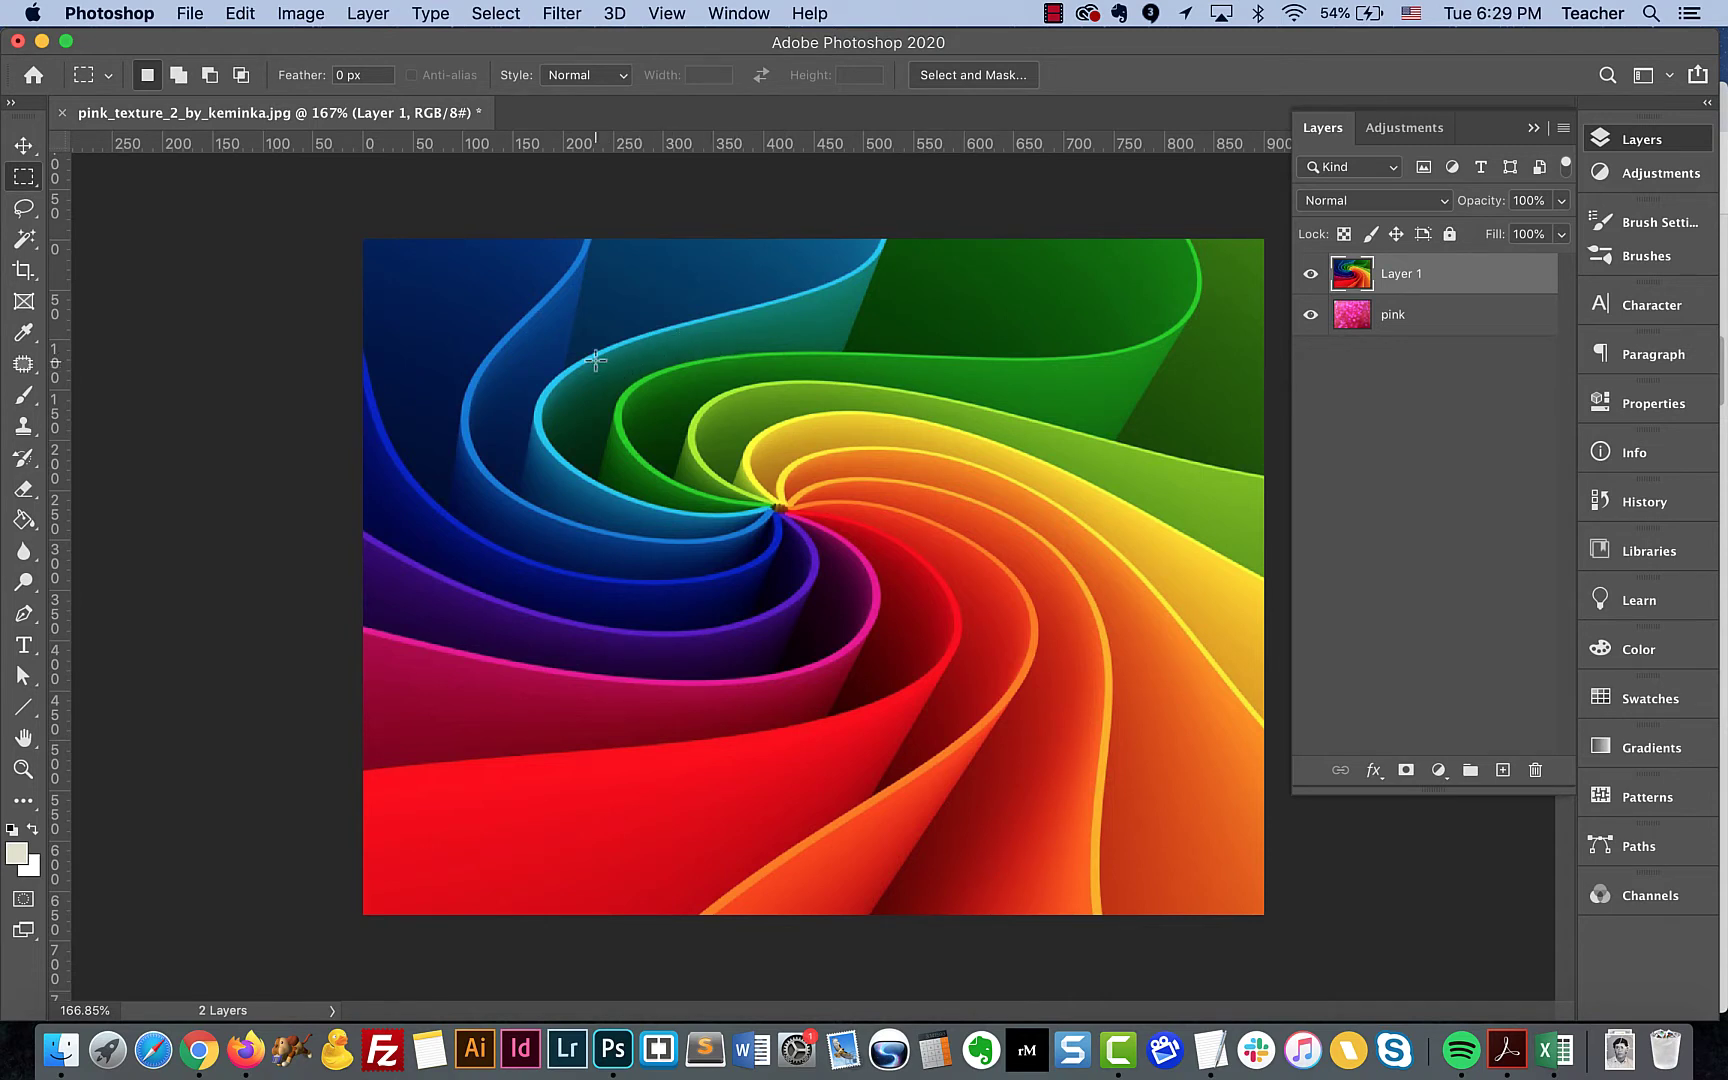
- Select a rectangle over the swirl's centre, add a mask to Layer 1, then undo the mask
{"action": "left_click_drag", "start_coordinate": [544, 334], "coordinate": [1168, 699]}
{"action": "left_click", "coordinate": [1406, 770]}
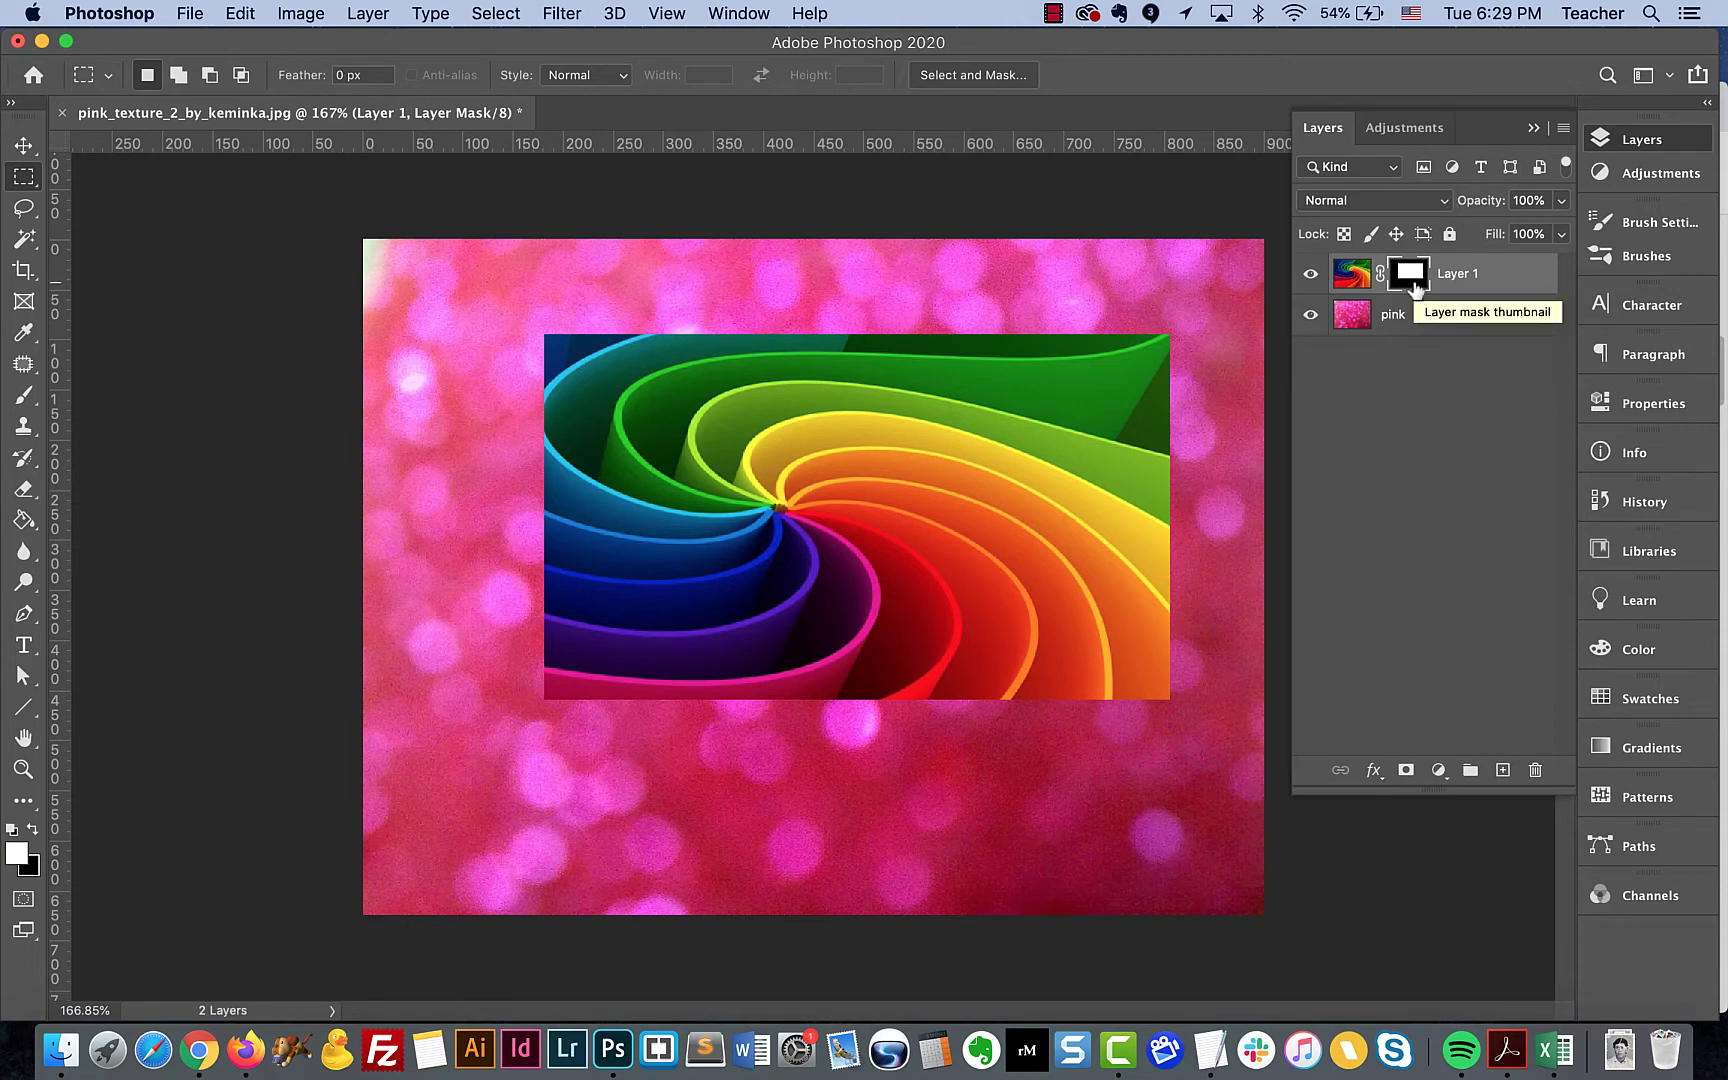
{"action": "left_click_drag", "start_coordinate": [1414, 287], "coordinate": [1416, 289]}
{"action": "key", "text": "super+z"}
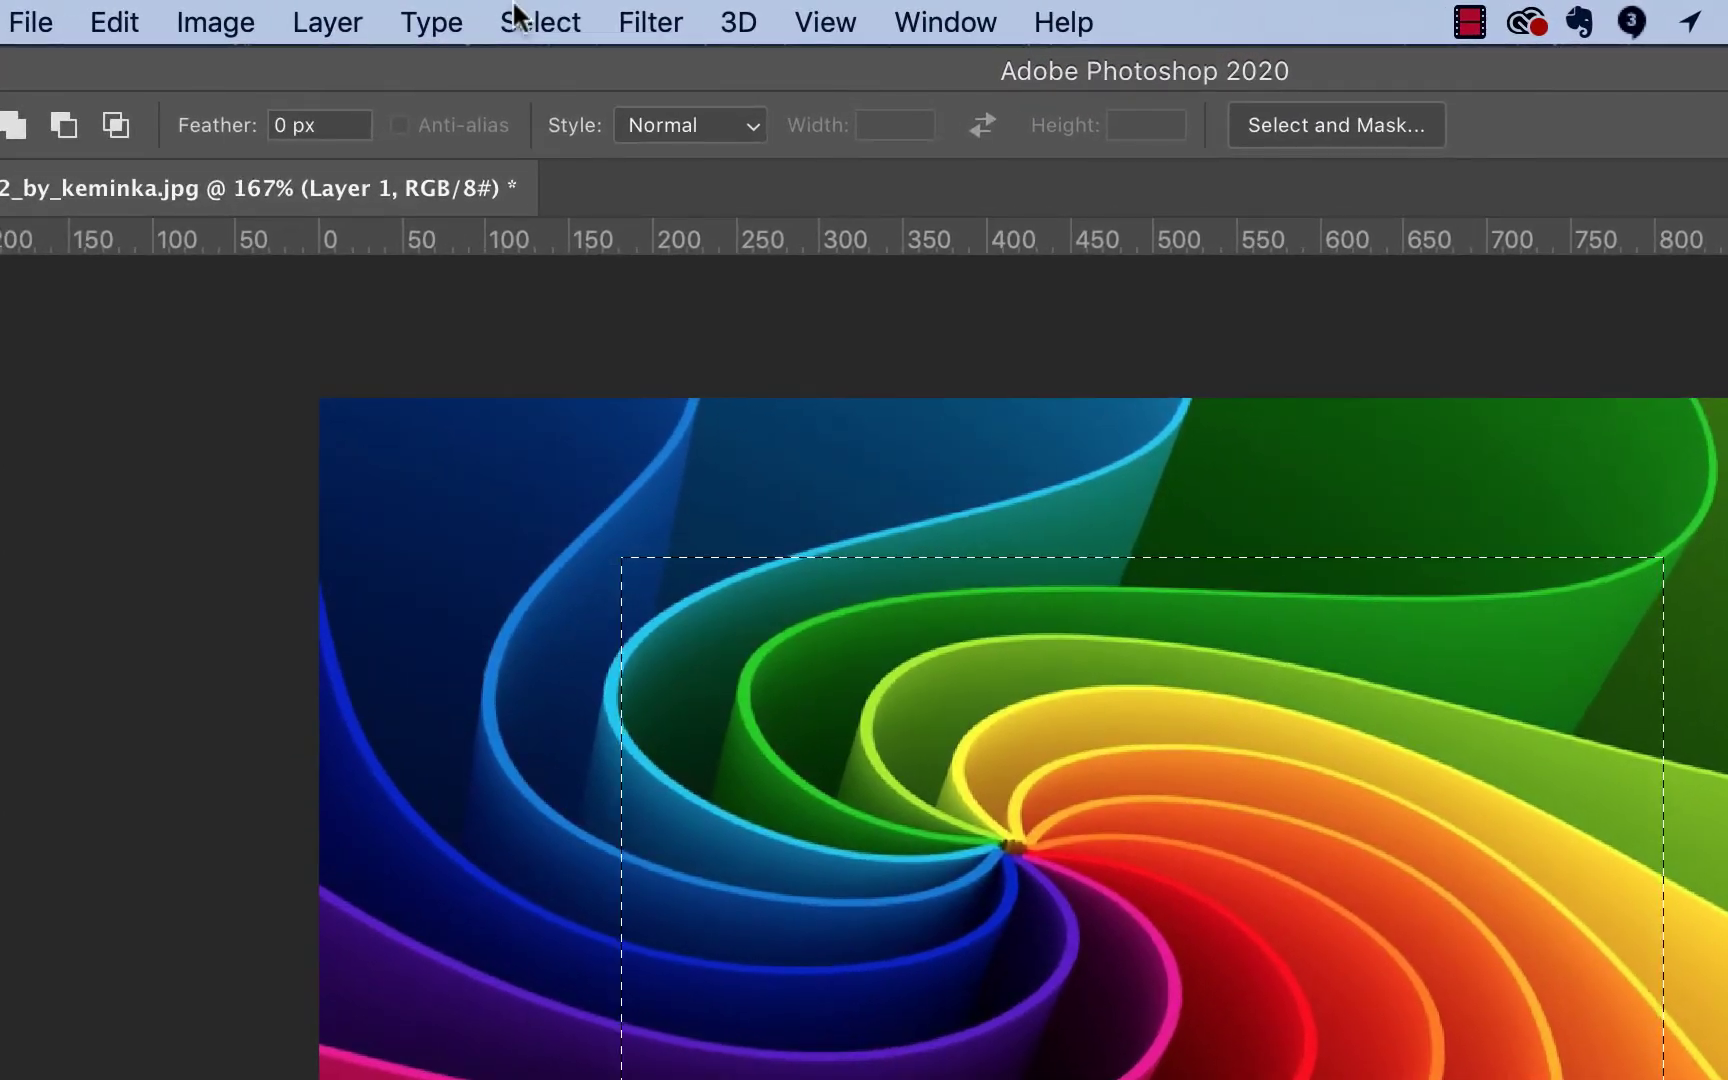
- Invert the rectangle selection and mask Layer 1, hiding the swirl's centre to reveal pink
{"action": "left_click", "coordinate": [550, 21]}
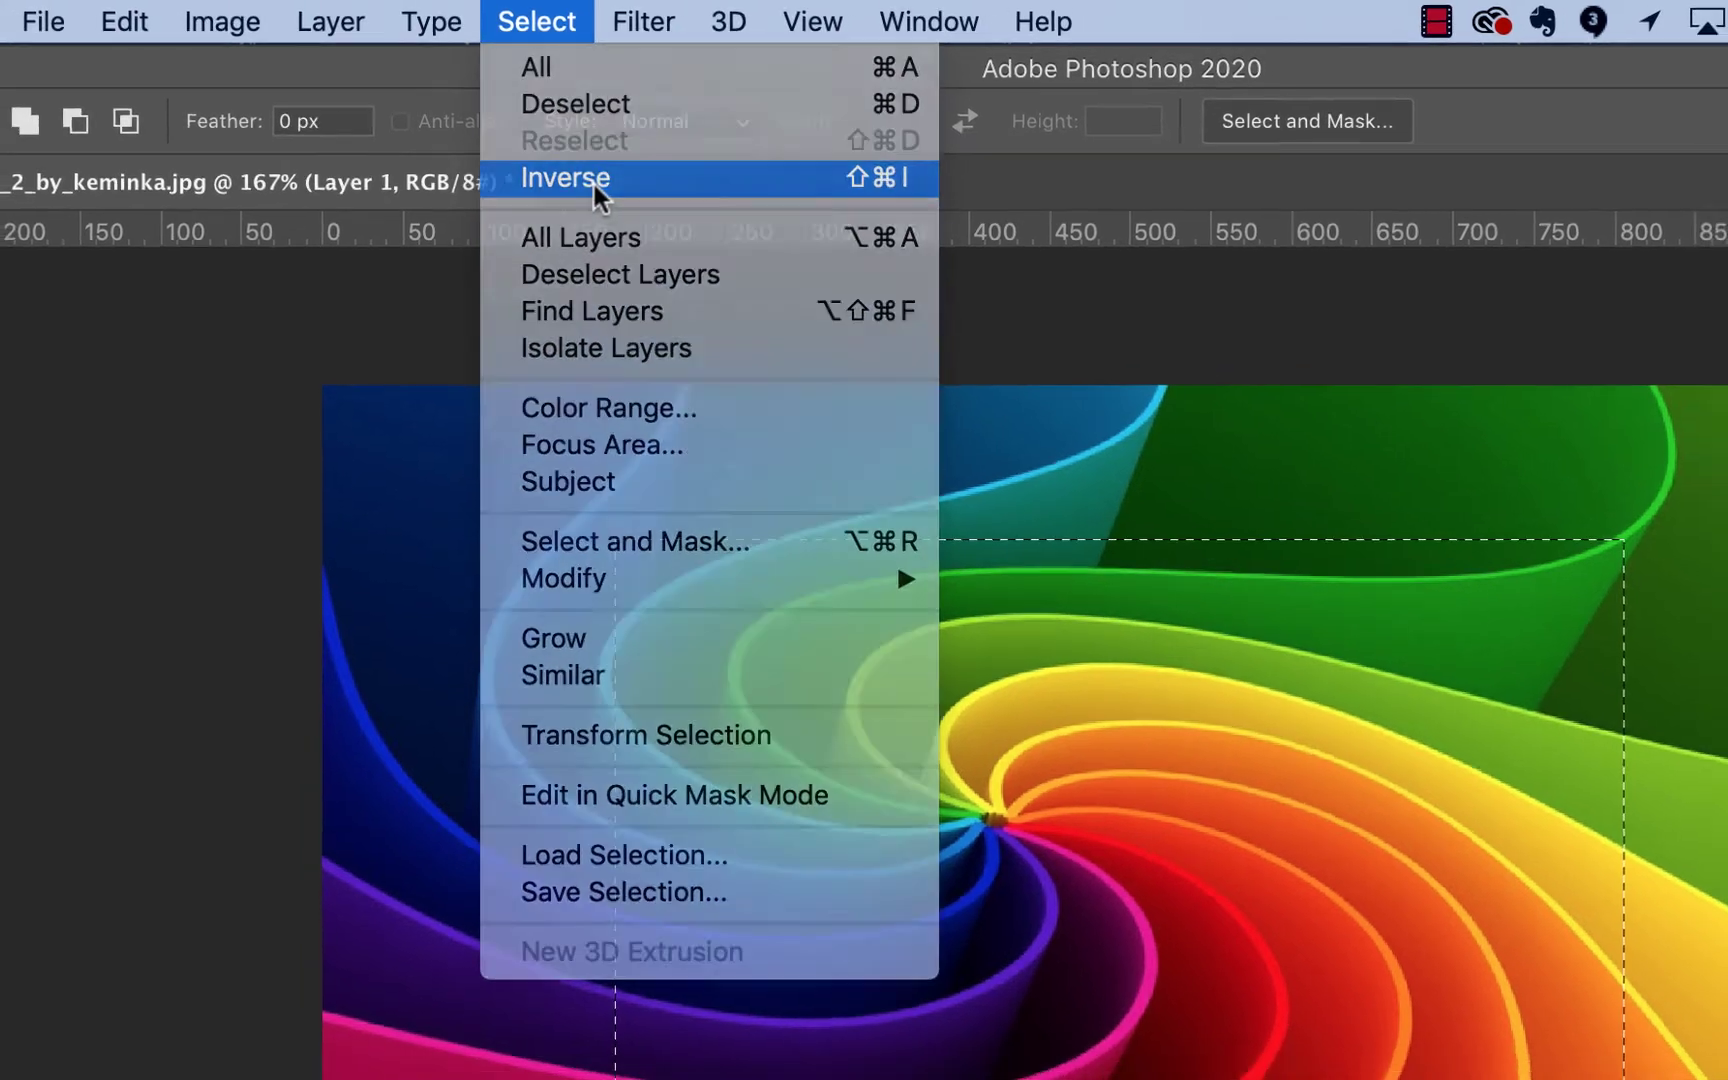
{"action": "left_click", "coordinate": [600, 186]}
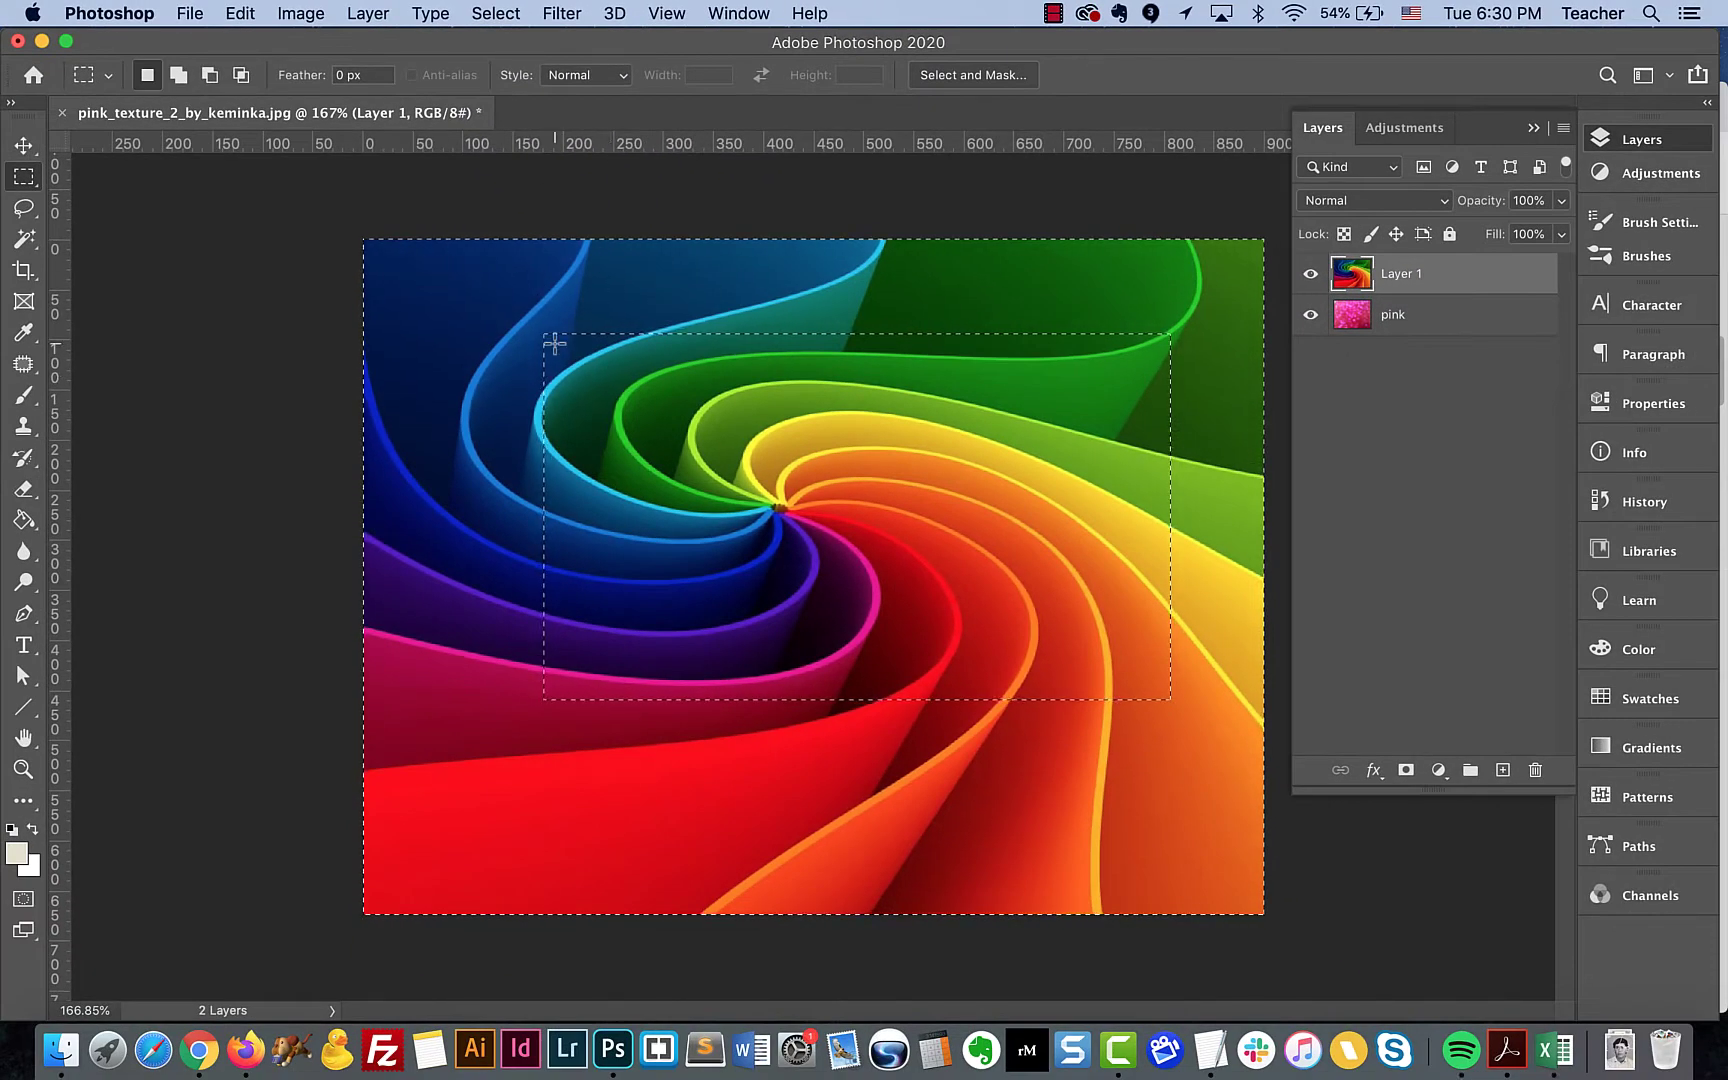
{"action": "left_click", "coordinate": [1406, 770]}
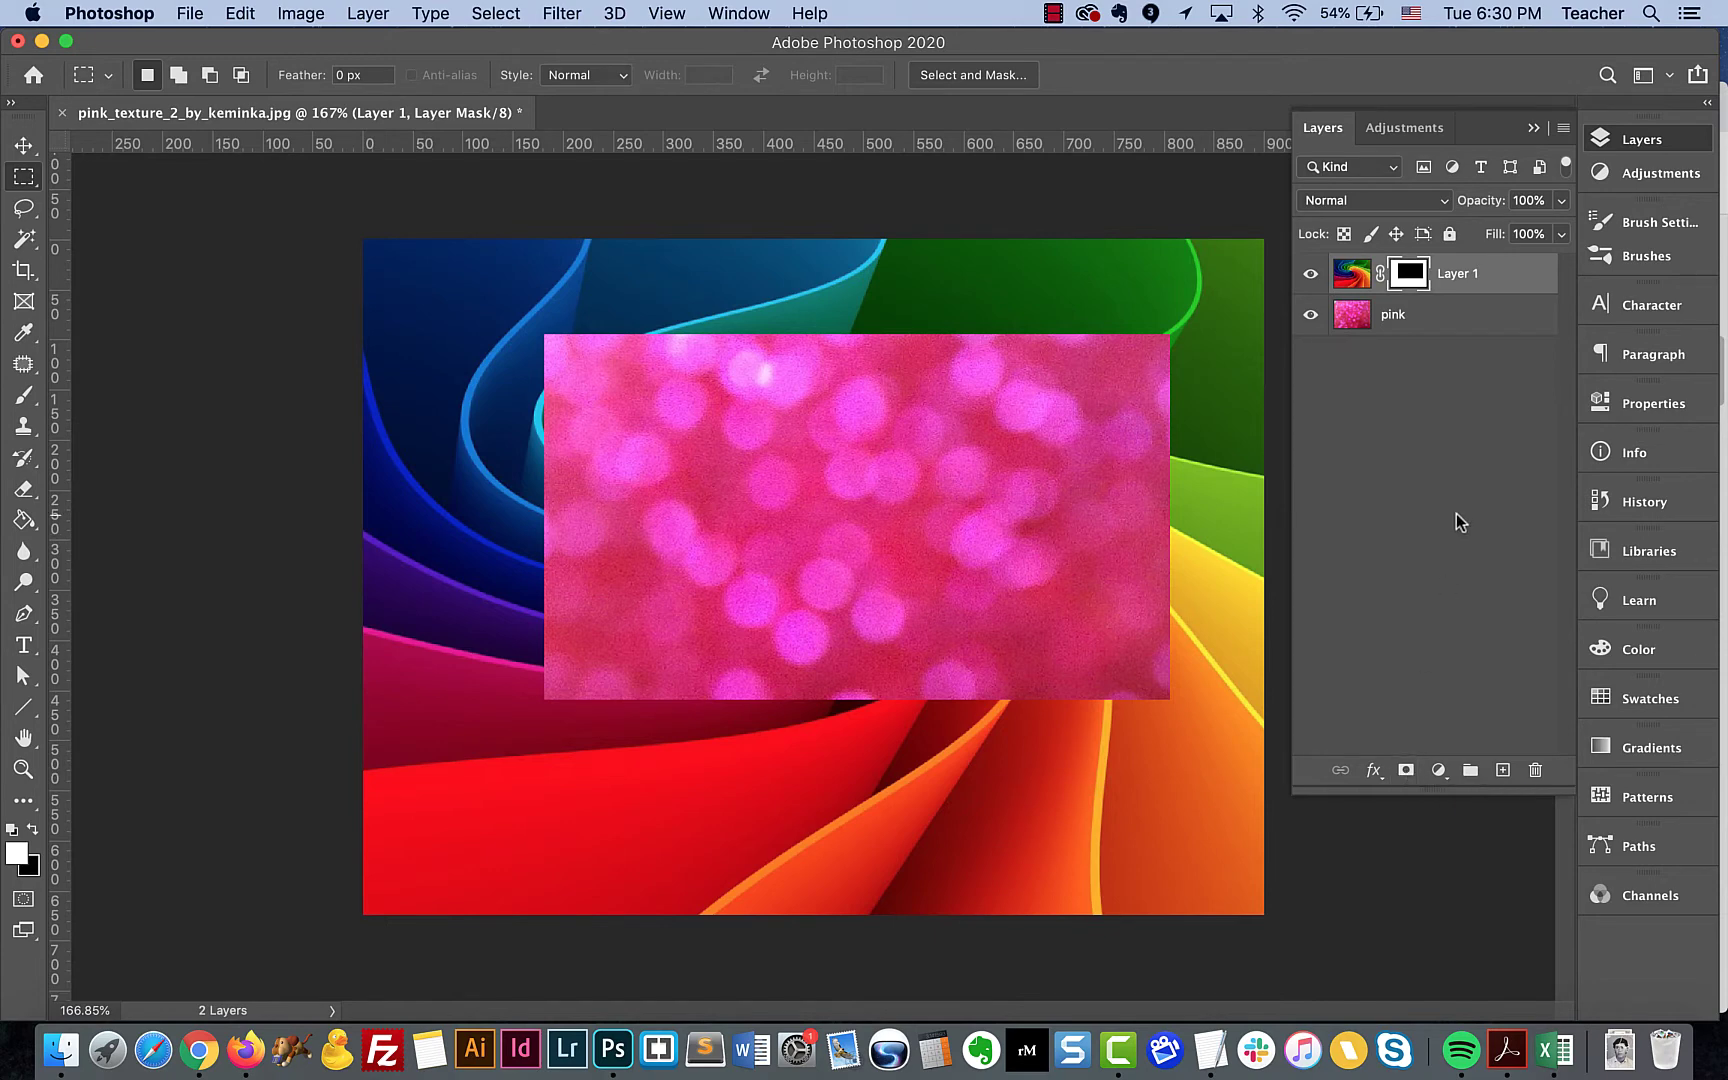
- Drag Layer 1's mask to the trash and delete it without applying
{"action": "left_click", "coordinate": [496, 13]}
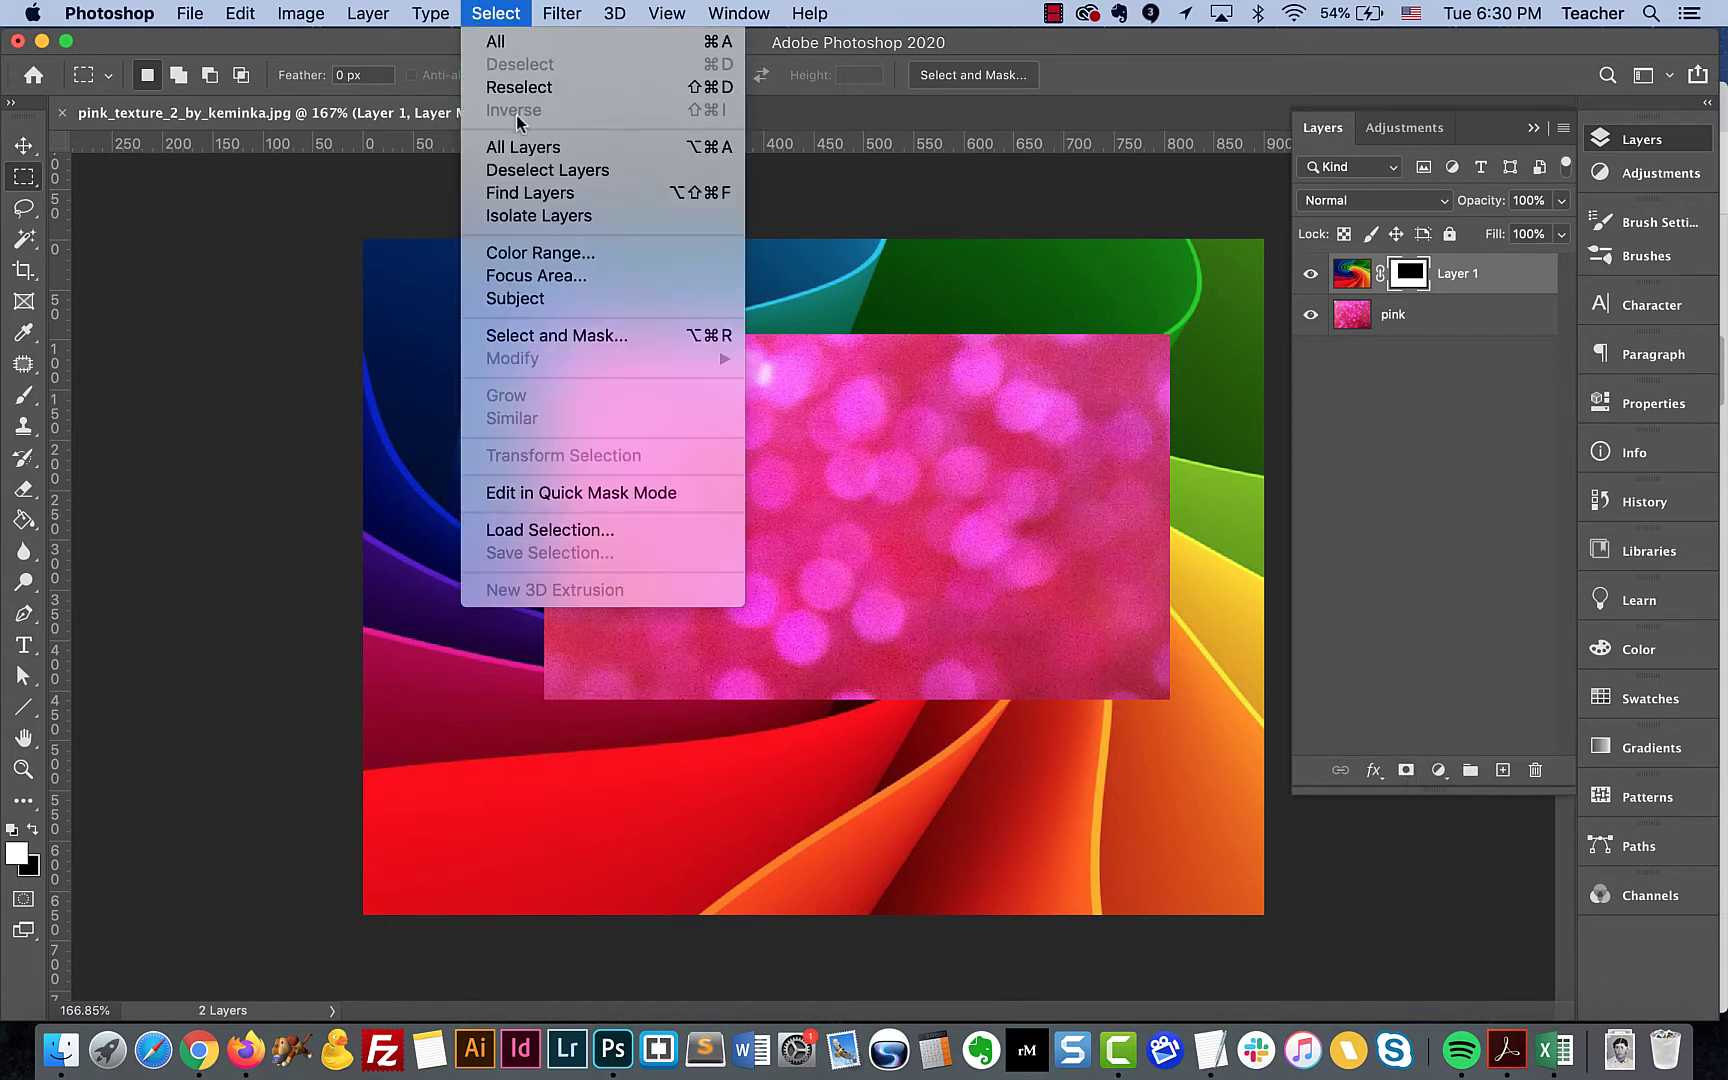
{"action": "left_click", "coordinate": [500, 10]}
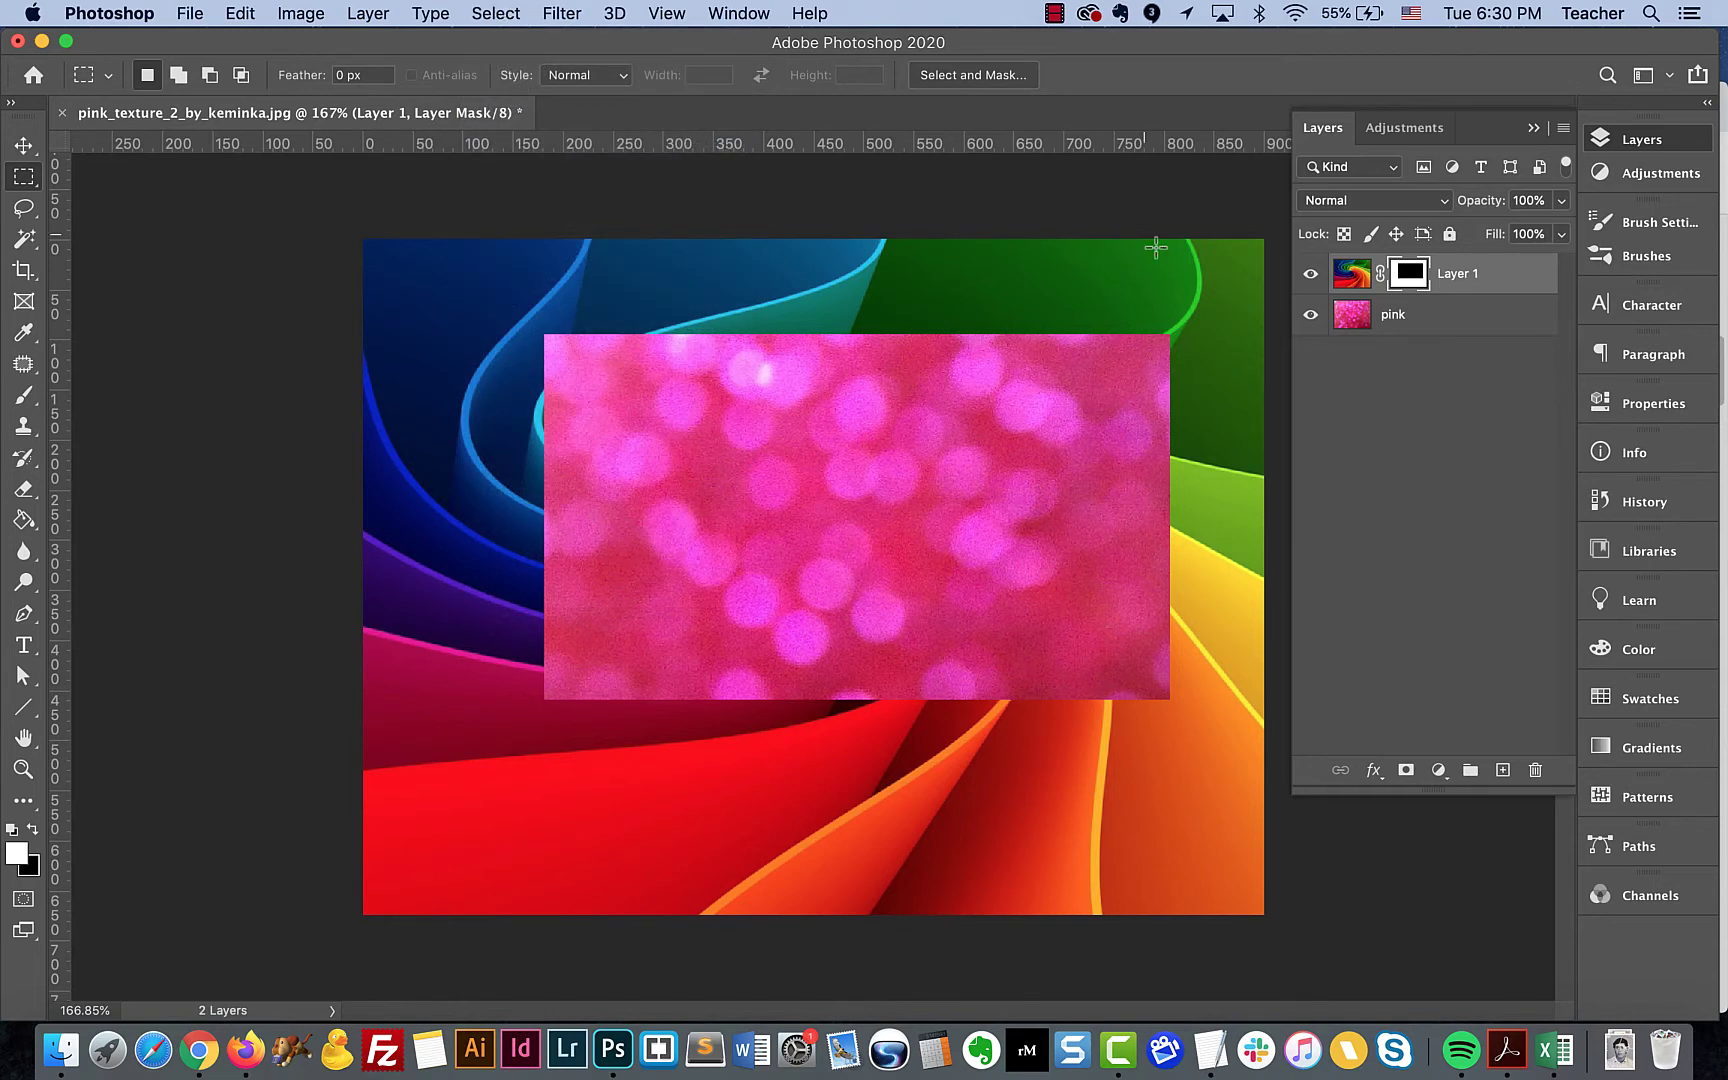
{"action": "left_click_drag", "start_coordinate": [1410, 273], "coordinate": [1536, 770]}
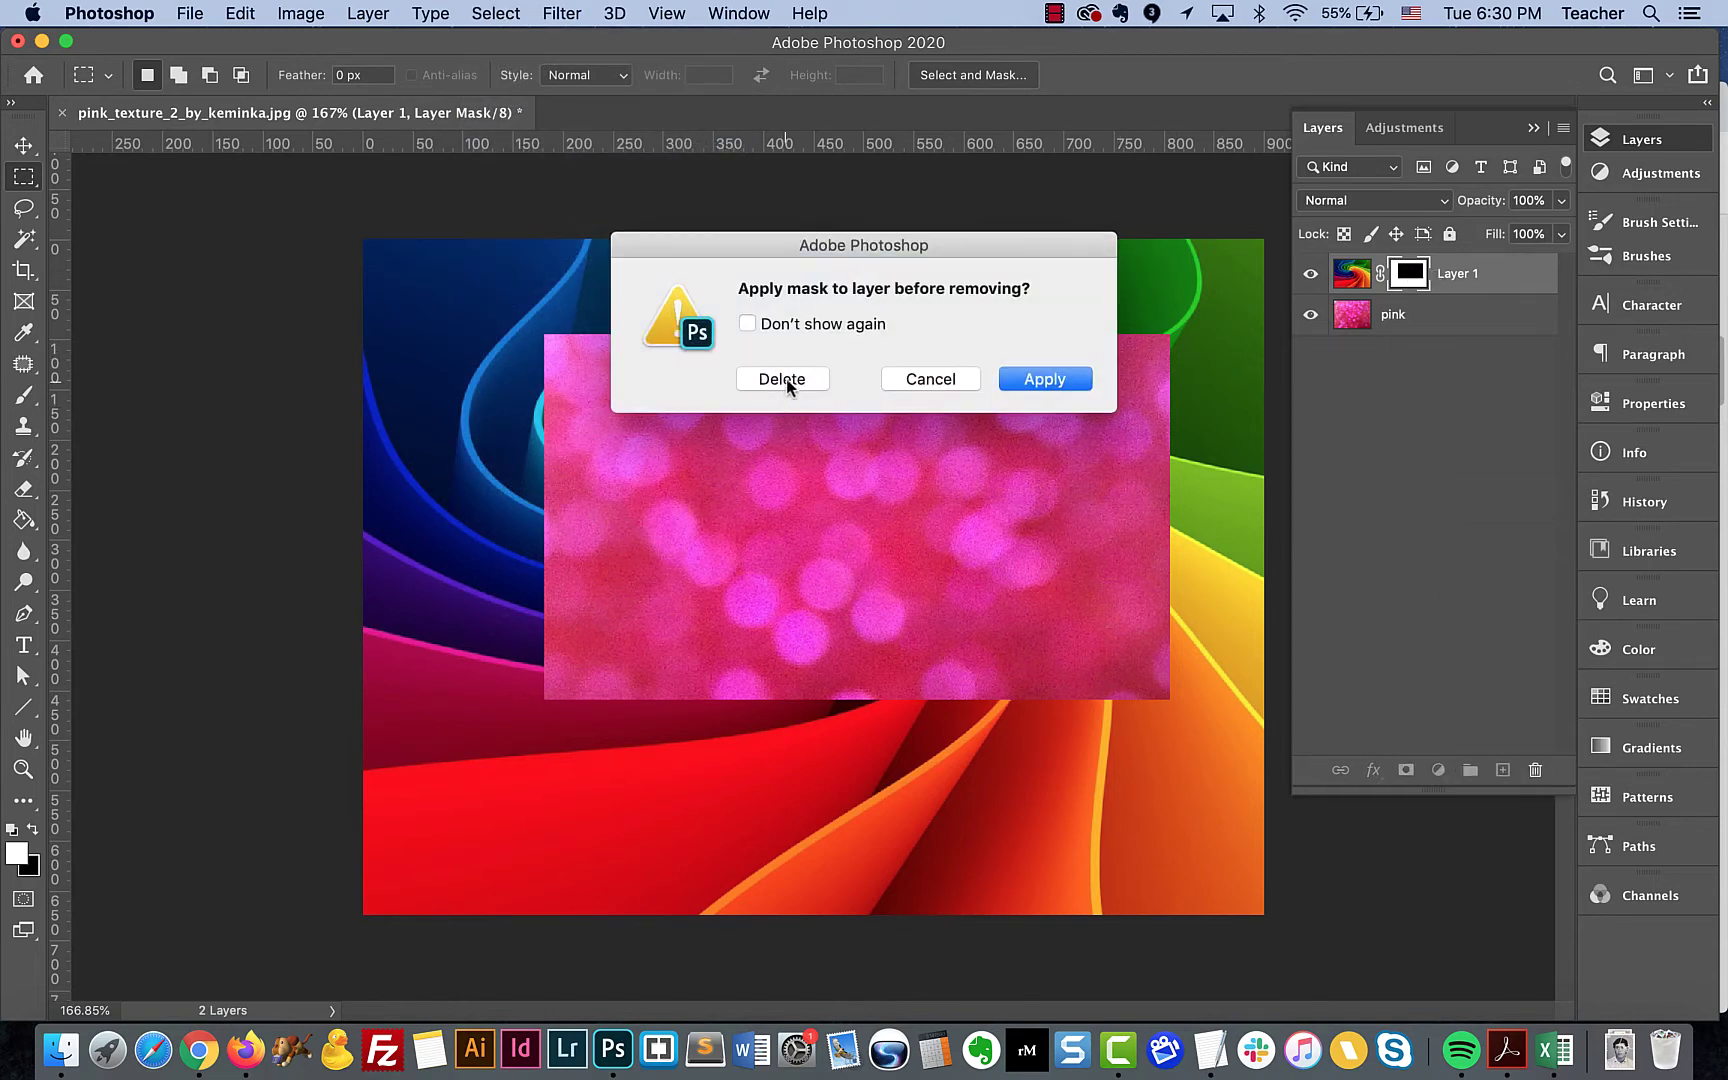
{"action": "left_click", "coordinate": [782, 380]}
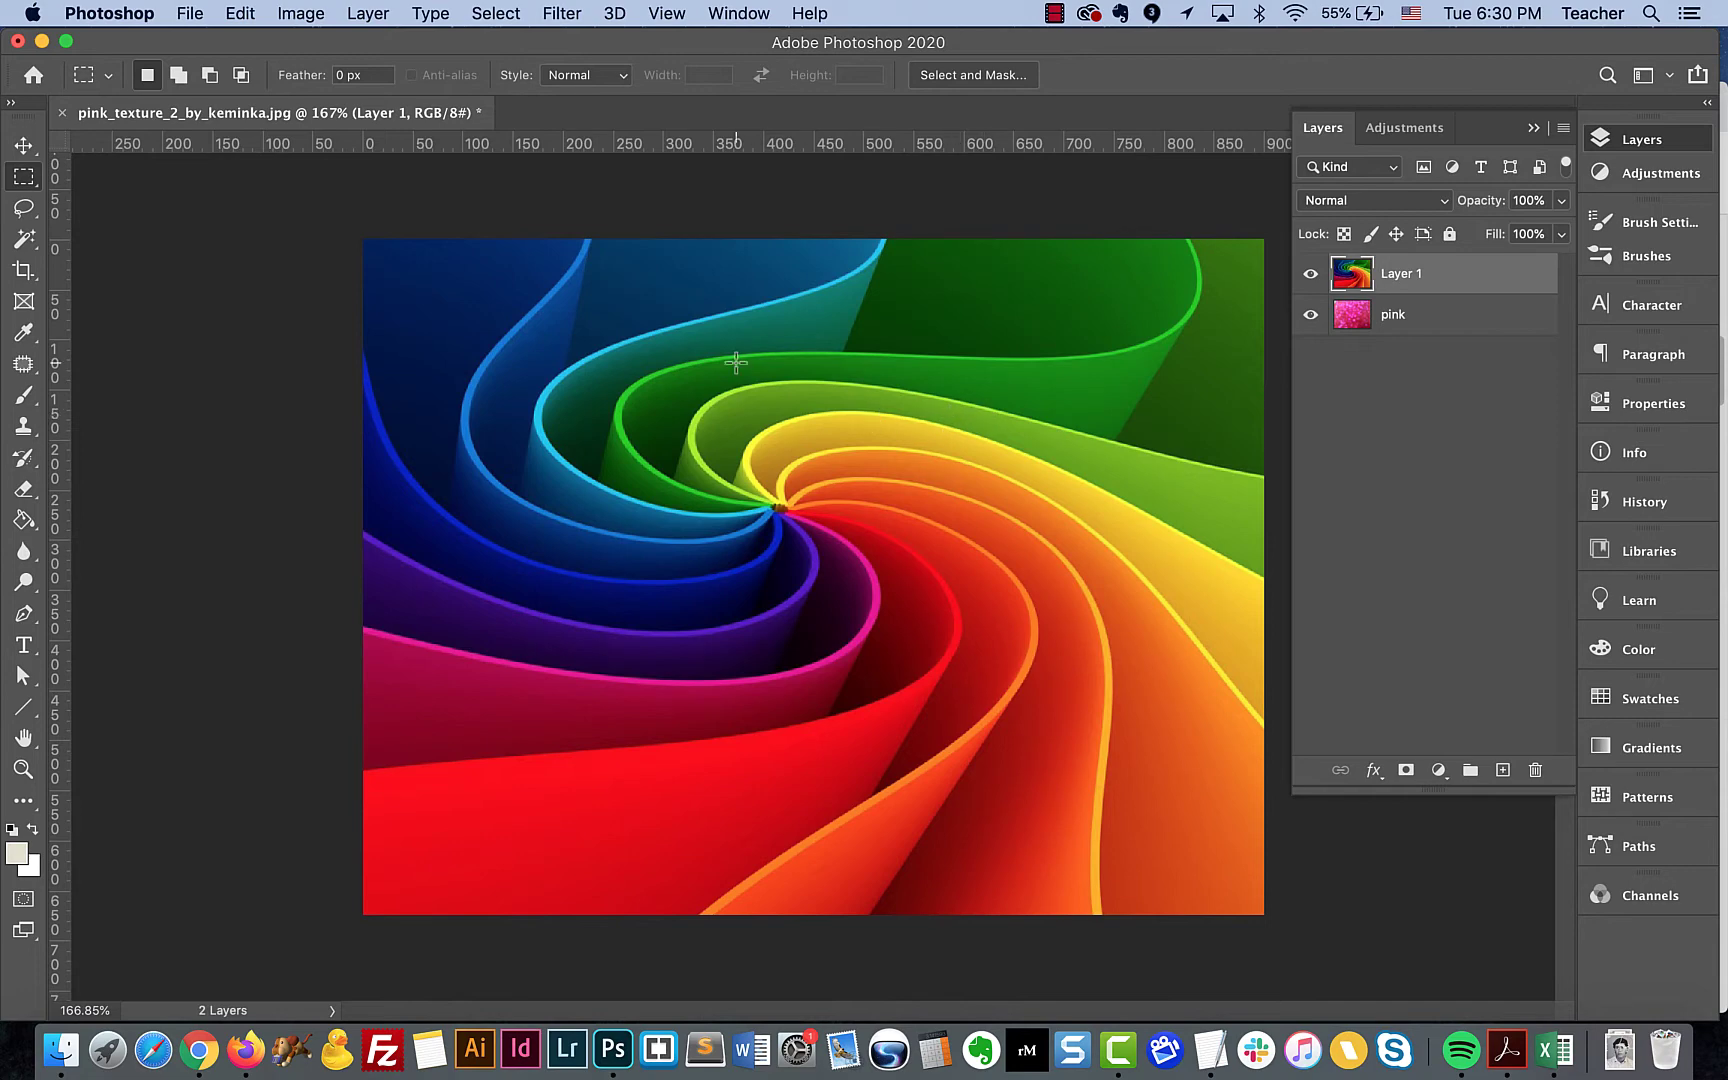
- Select the central rectangle, then try an inverted mask and a normal mask, undoing each
{"action": "left_click_drag", "start_coordinate": [543, 327], "coordinate": [1135, 676]}
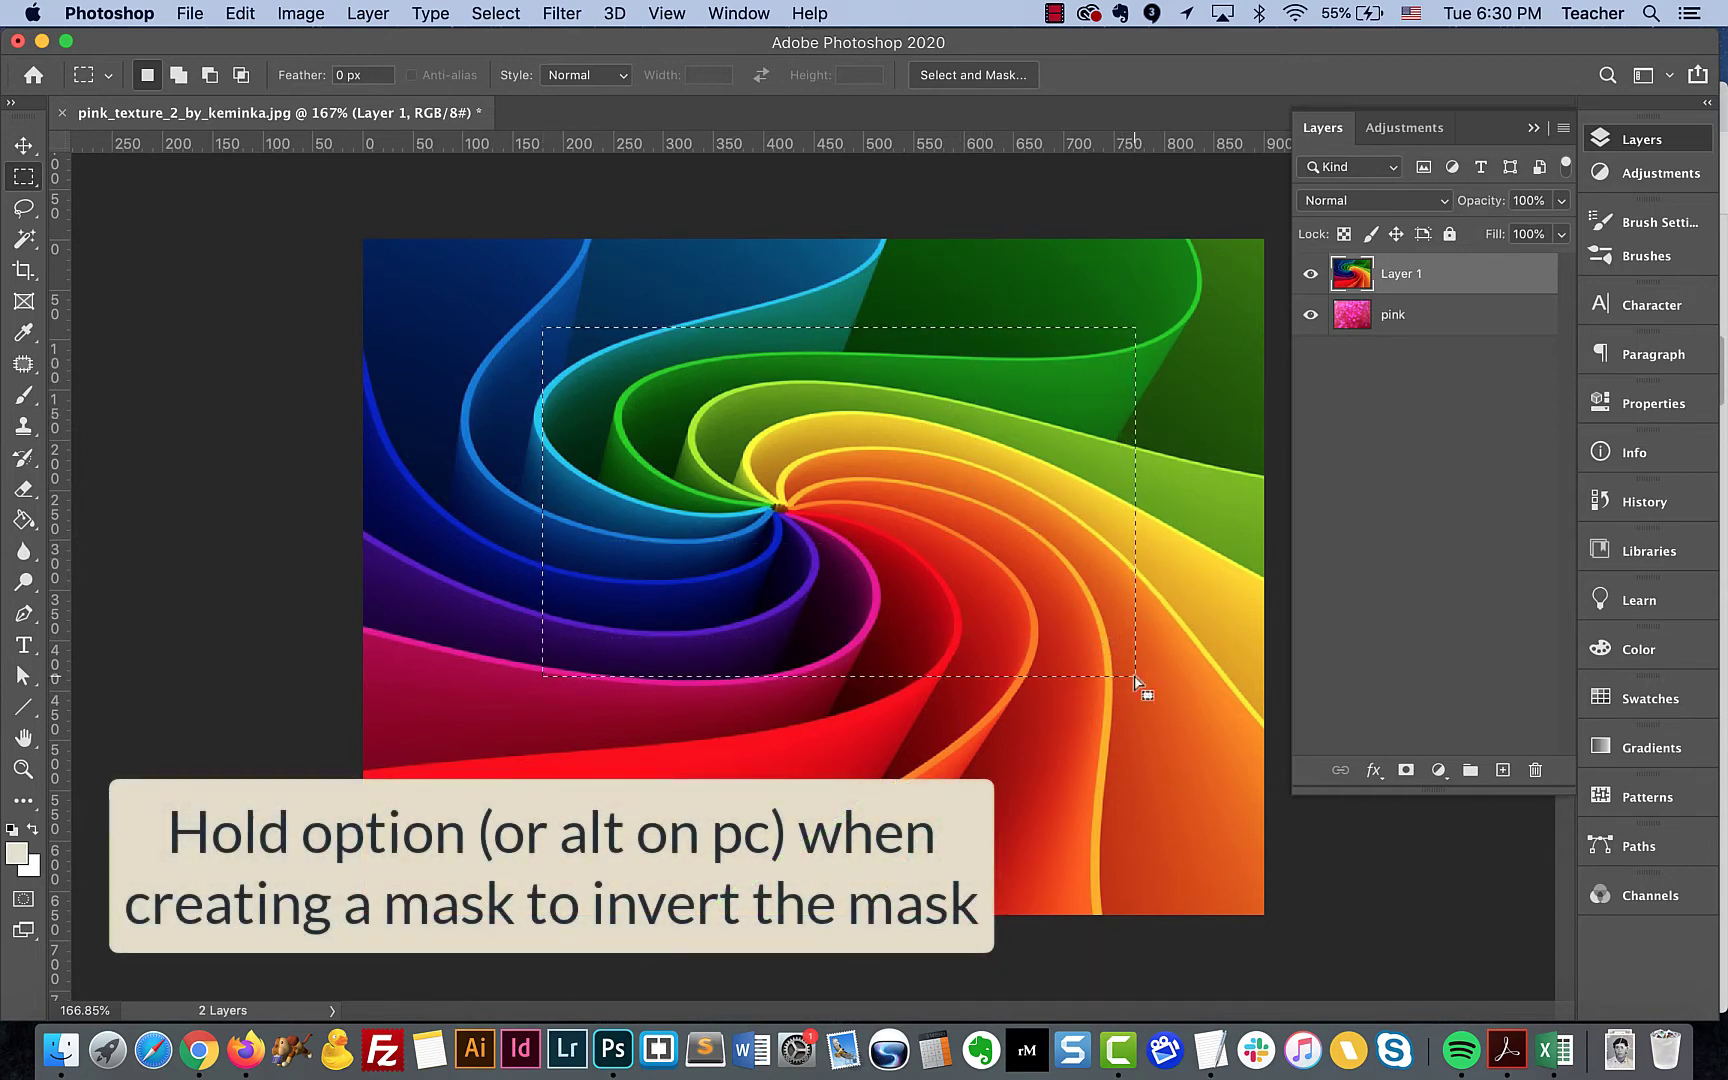
{"action": "left_click", "coordinate": [1405, 772], "text": "alt"}
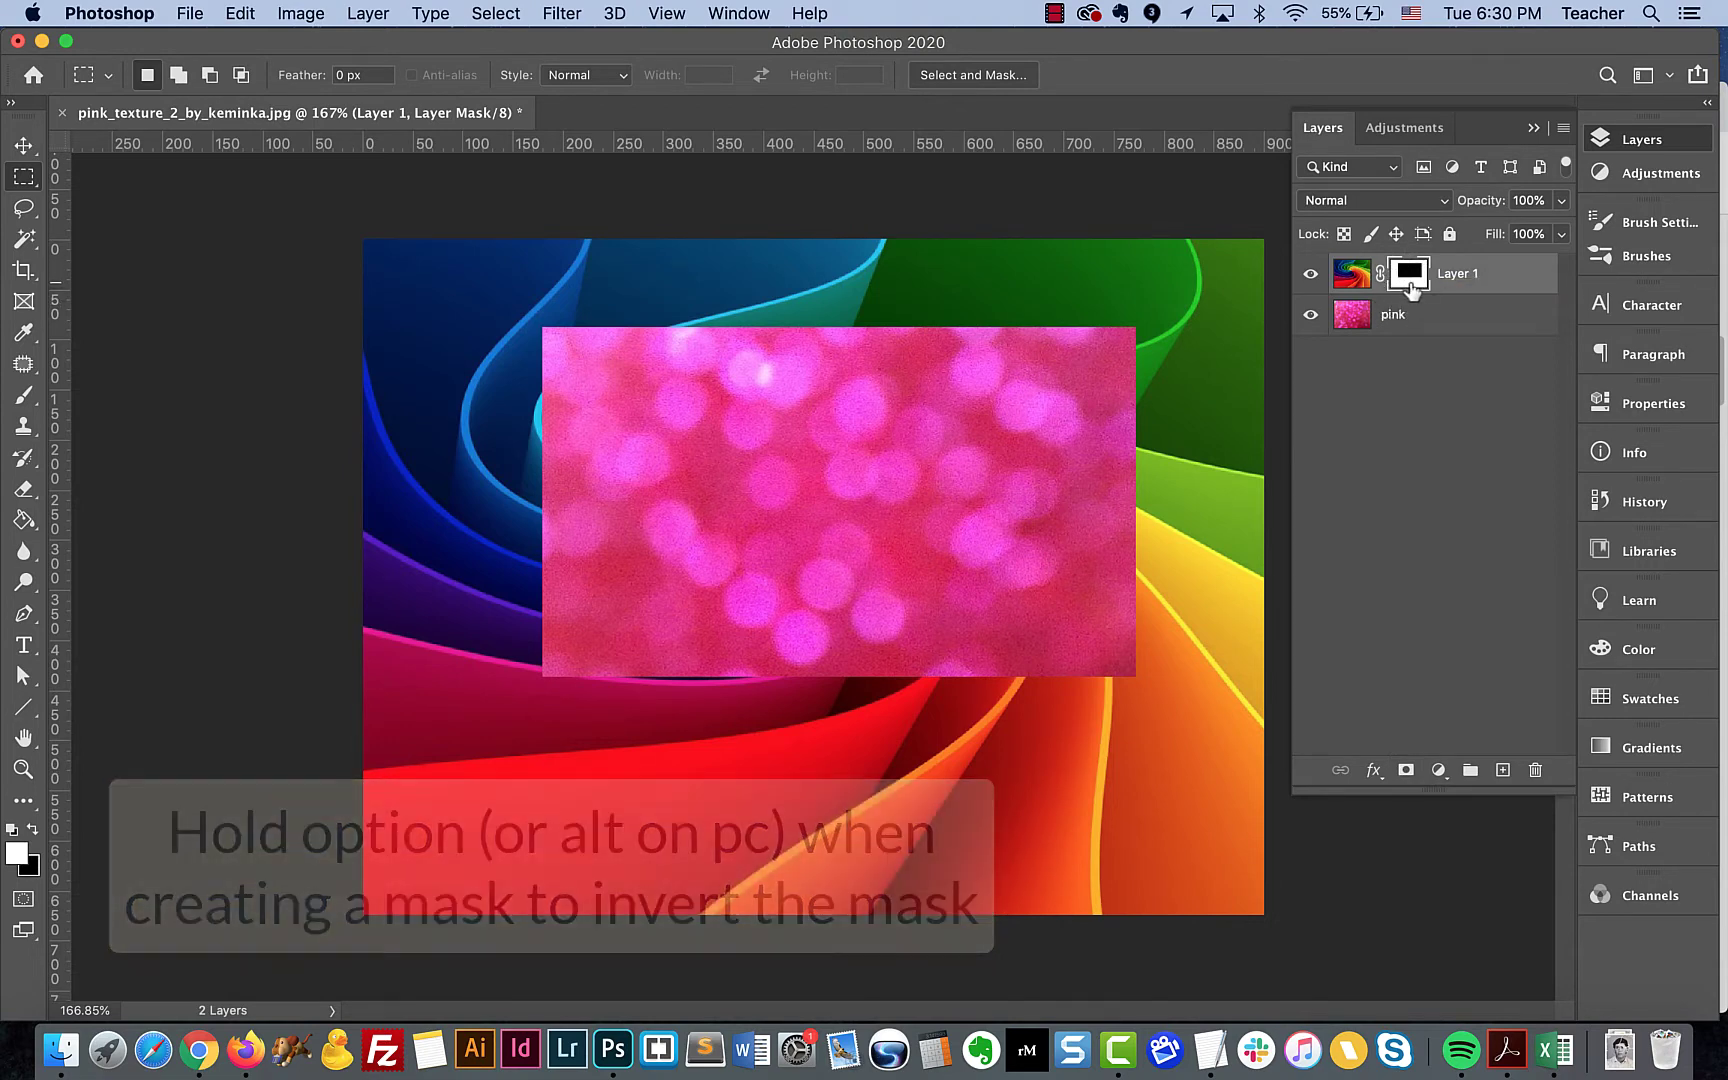
{"action": "key", "text": "super+z"}
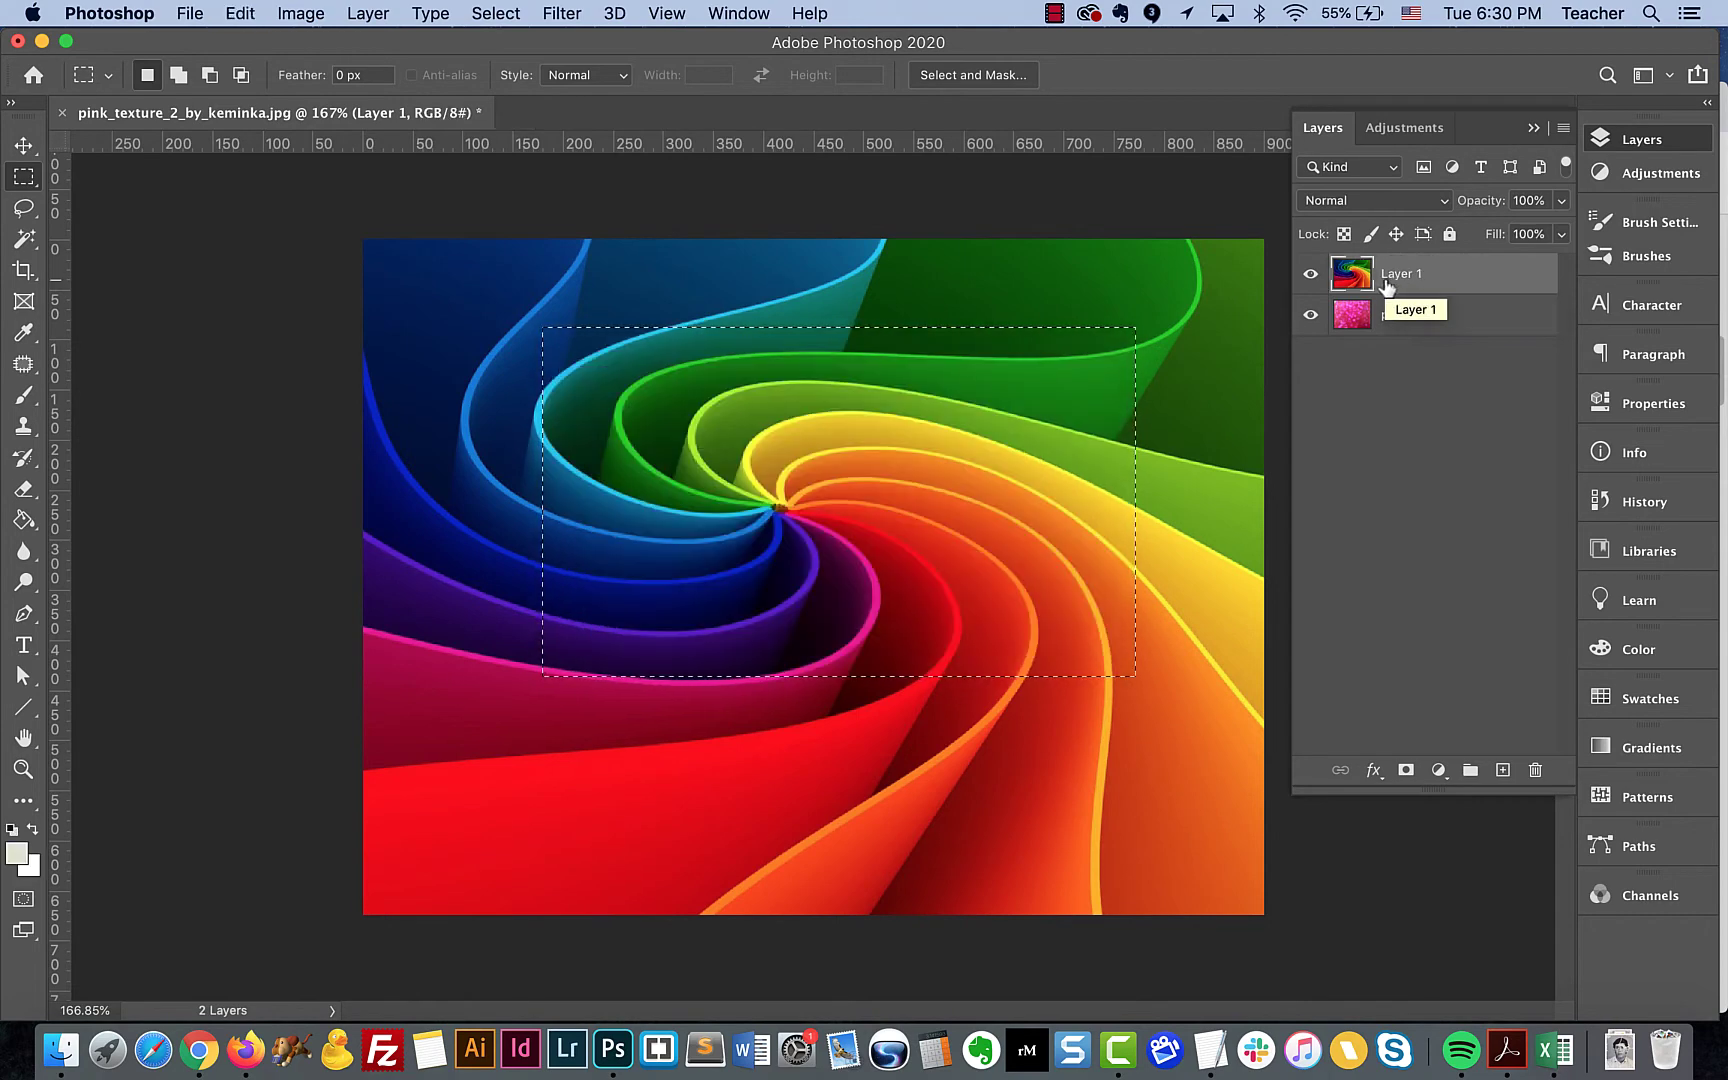
{"action": "left_click", "coordinate": [1406, 771]}
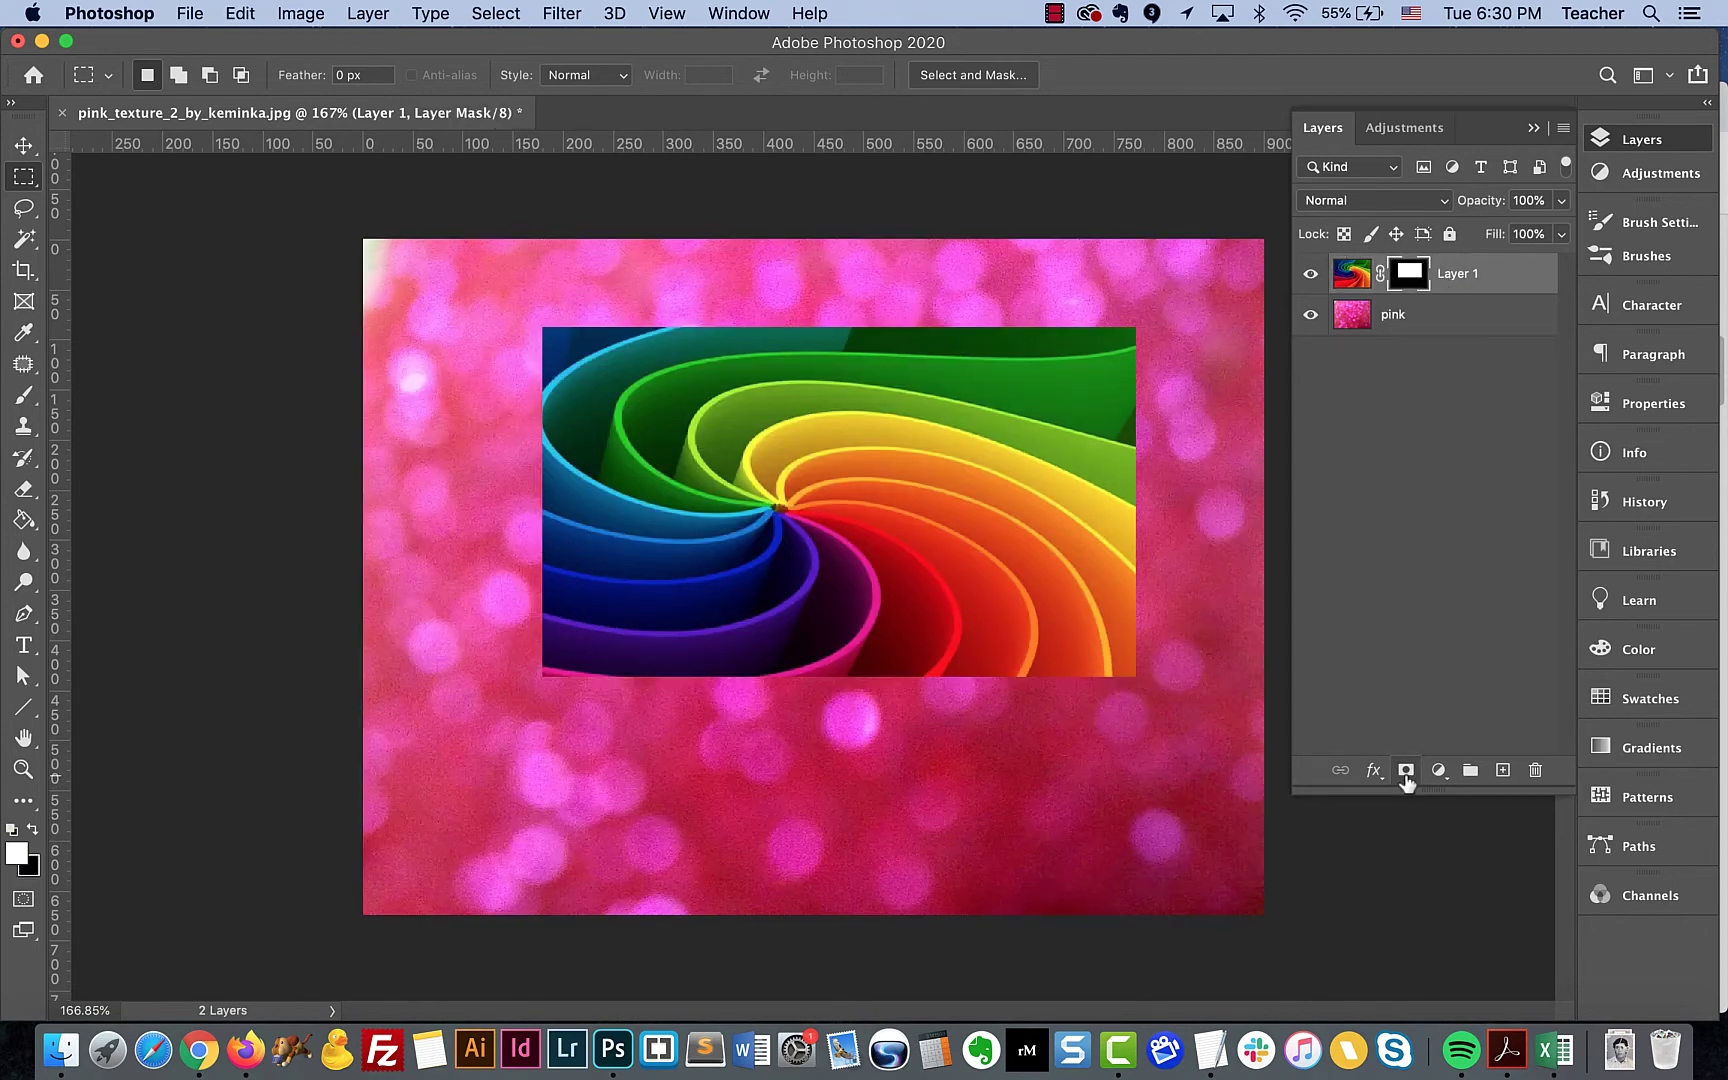
{"action": "key", "text": "super+z"}
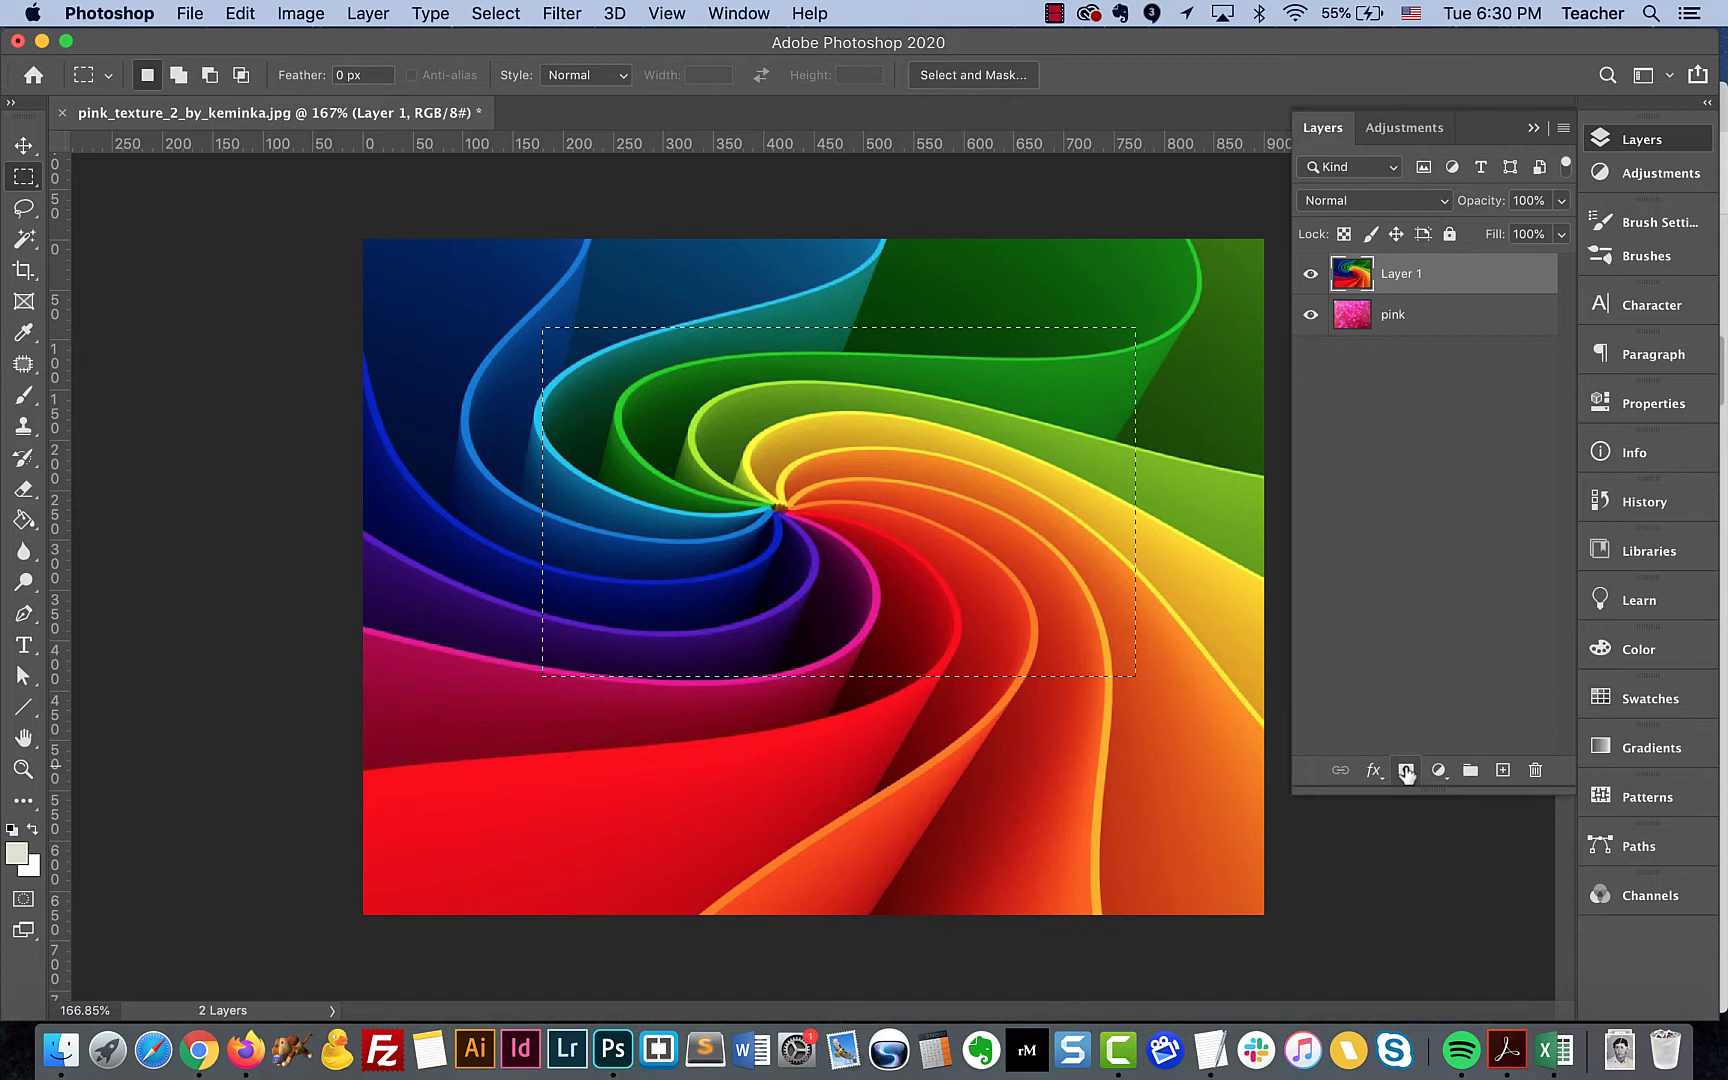
- Add the mask hiding the selected rectangle so pink bokeh shows through it
{"action": "left_click", "coordinate": [1406, 771], "text": "alt"}
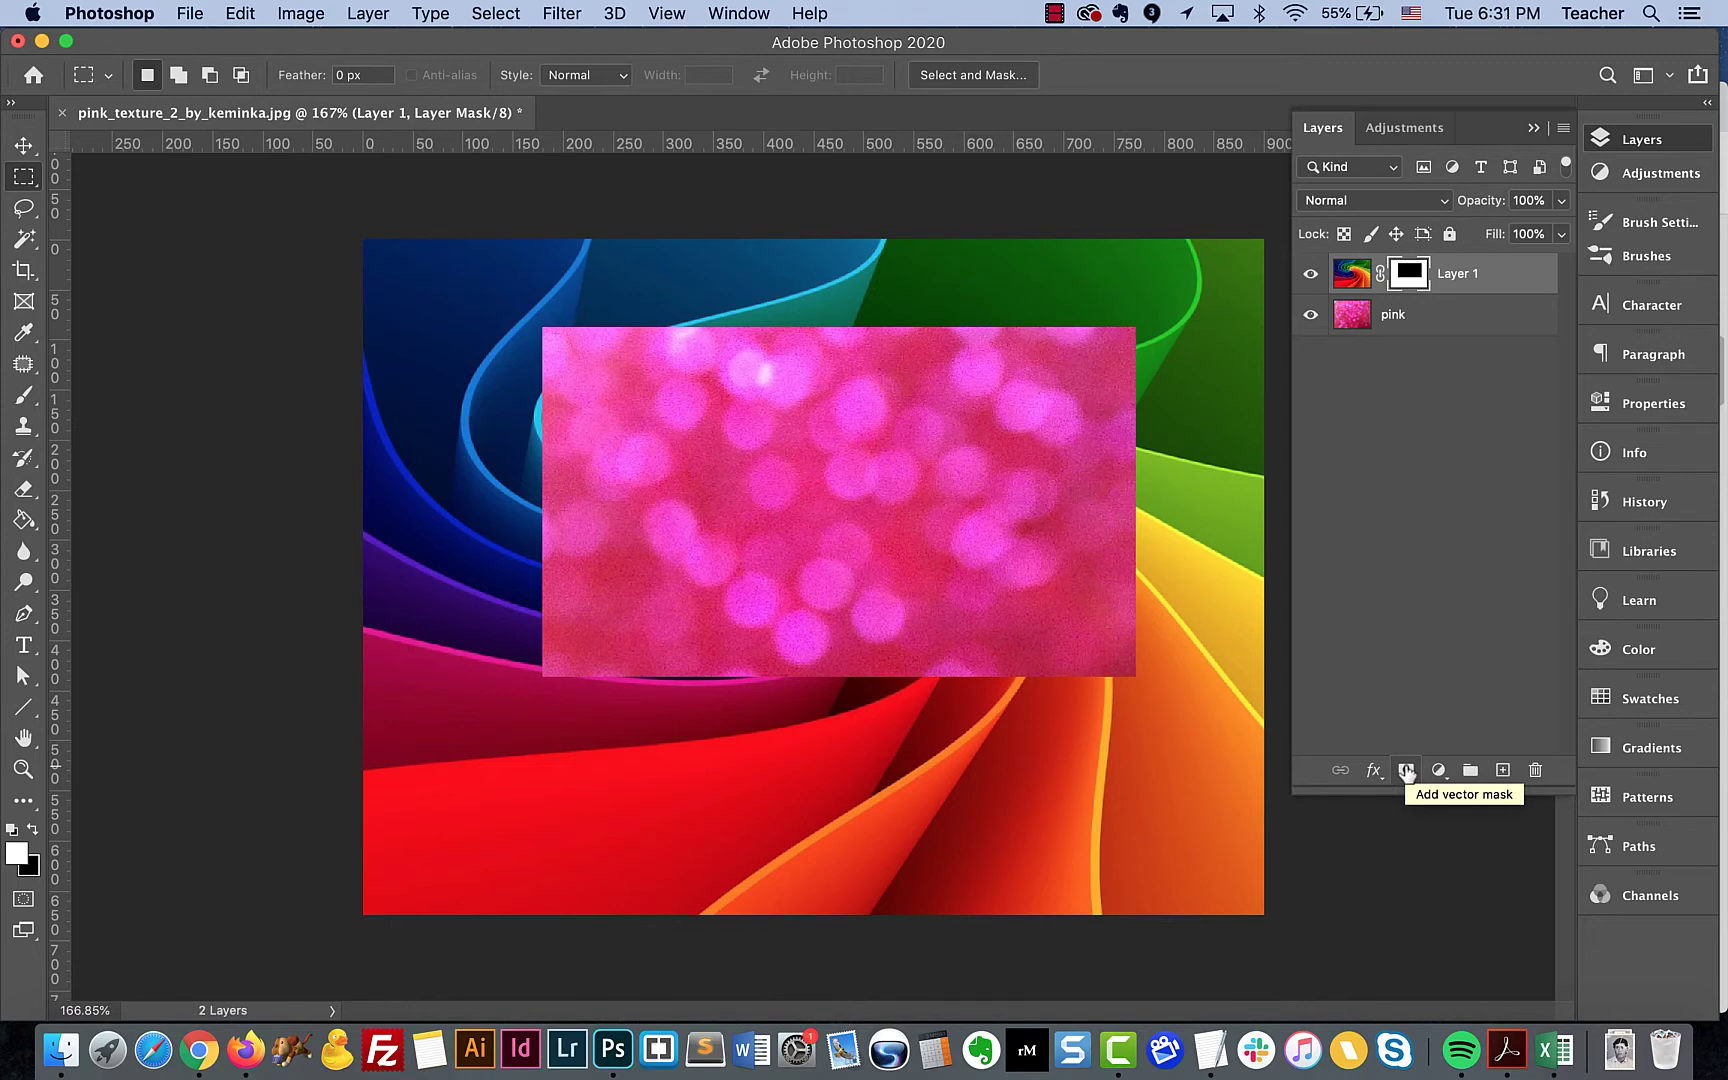
{"action": "key", "text": "super+z"}
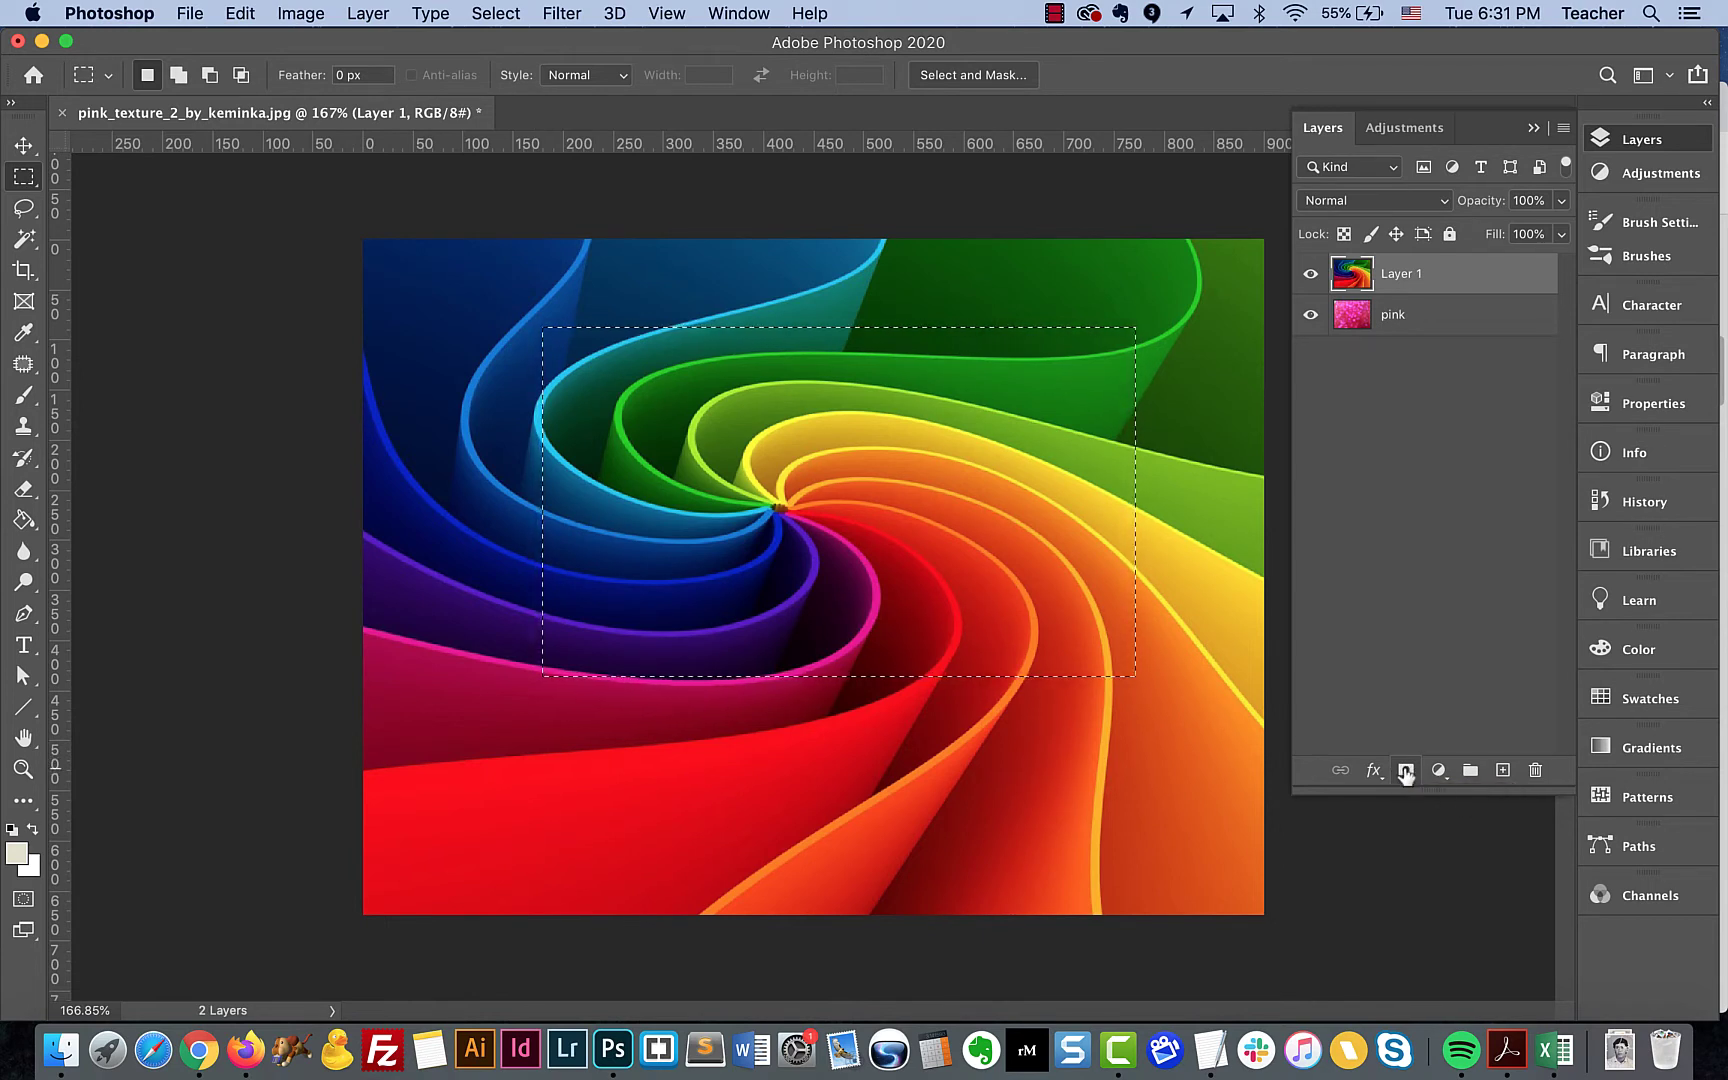
{"action": "left_click", "coordinate": [1406, 772]}
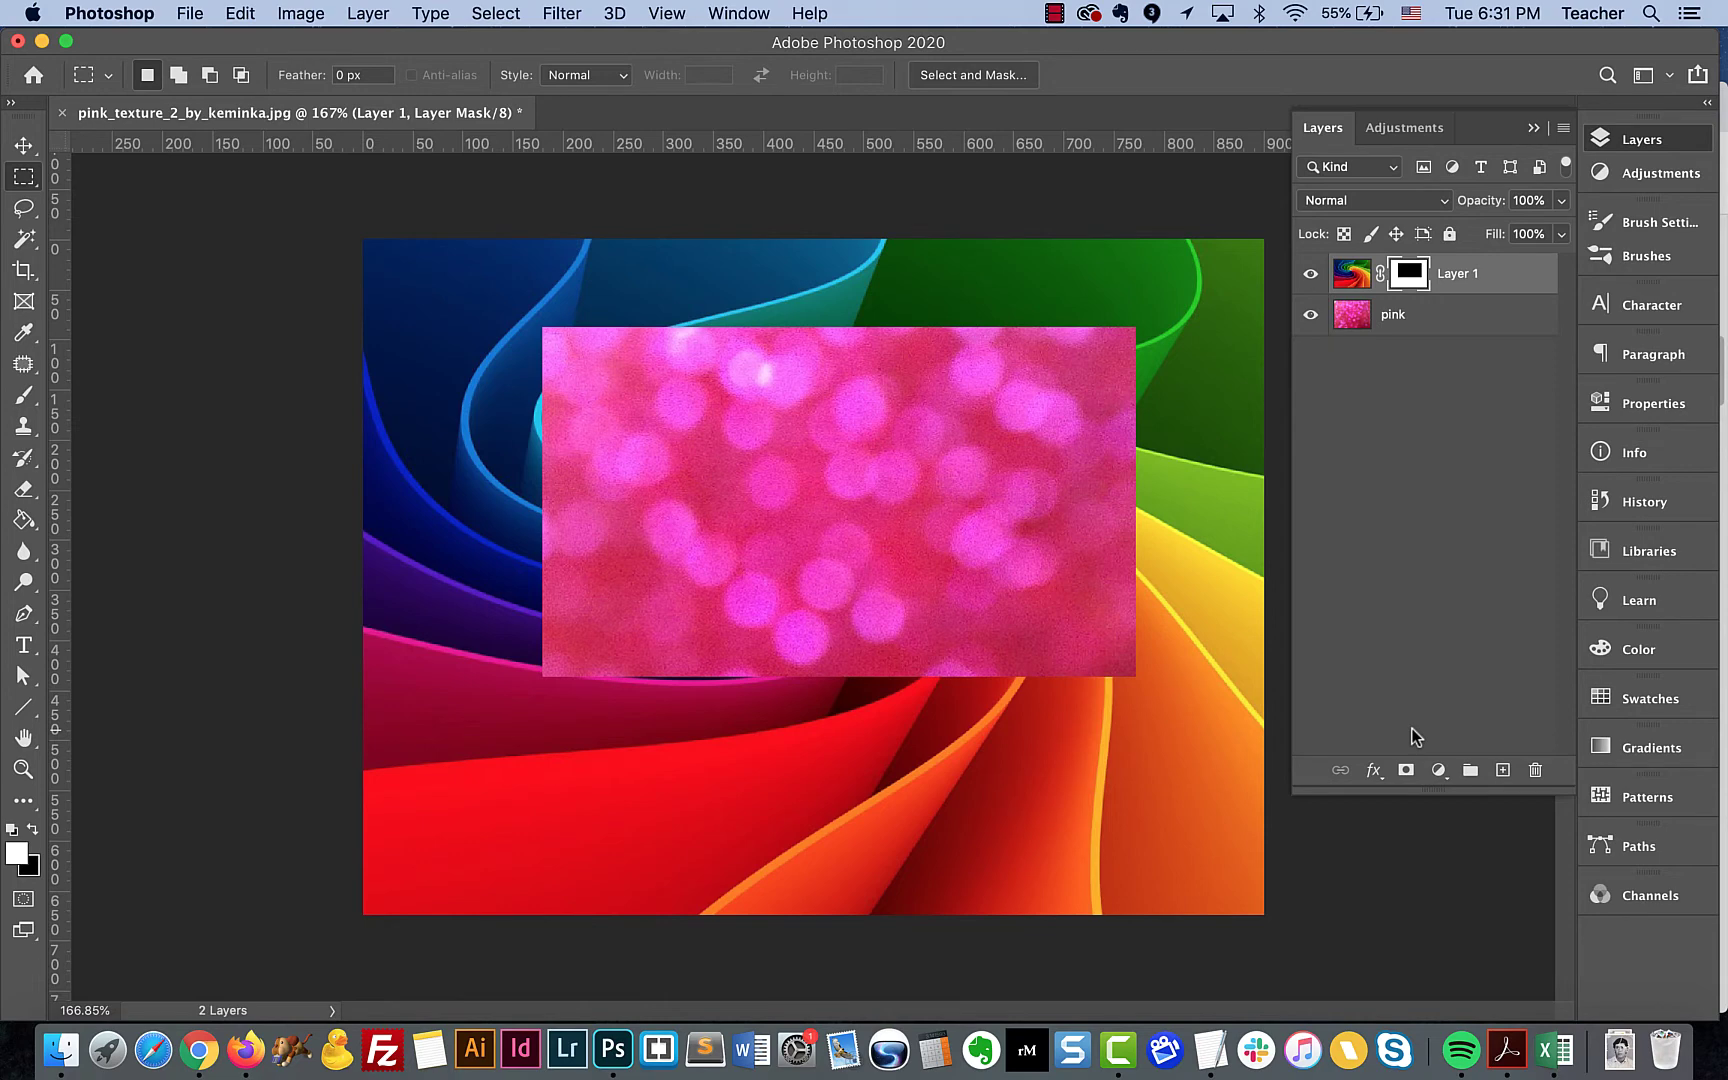
- Toggle Layer 1's visibility, invert its mask twice with Cmd+I, then delete the mask unapplied
{"action": "left_click", "coordinate": [1311, 274]}
{"action": "left_click", "coordinate": [1311, 274]}
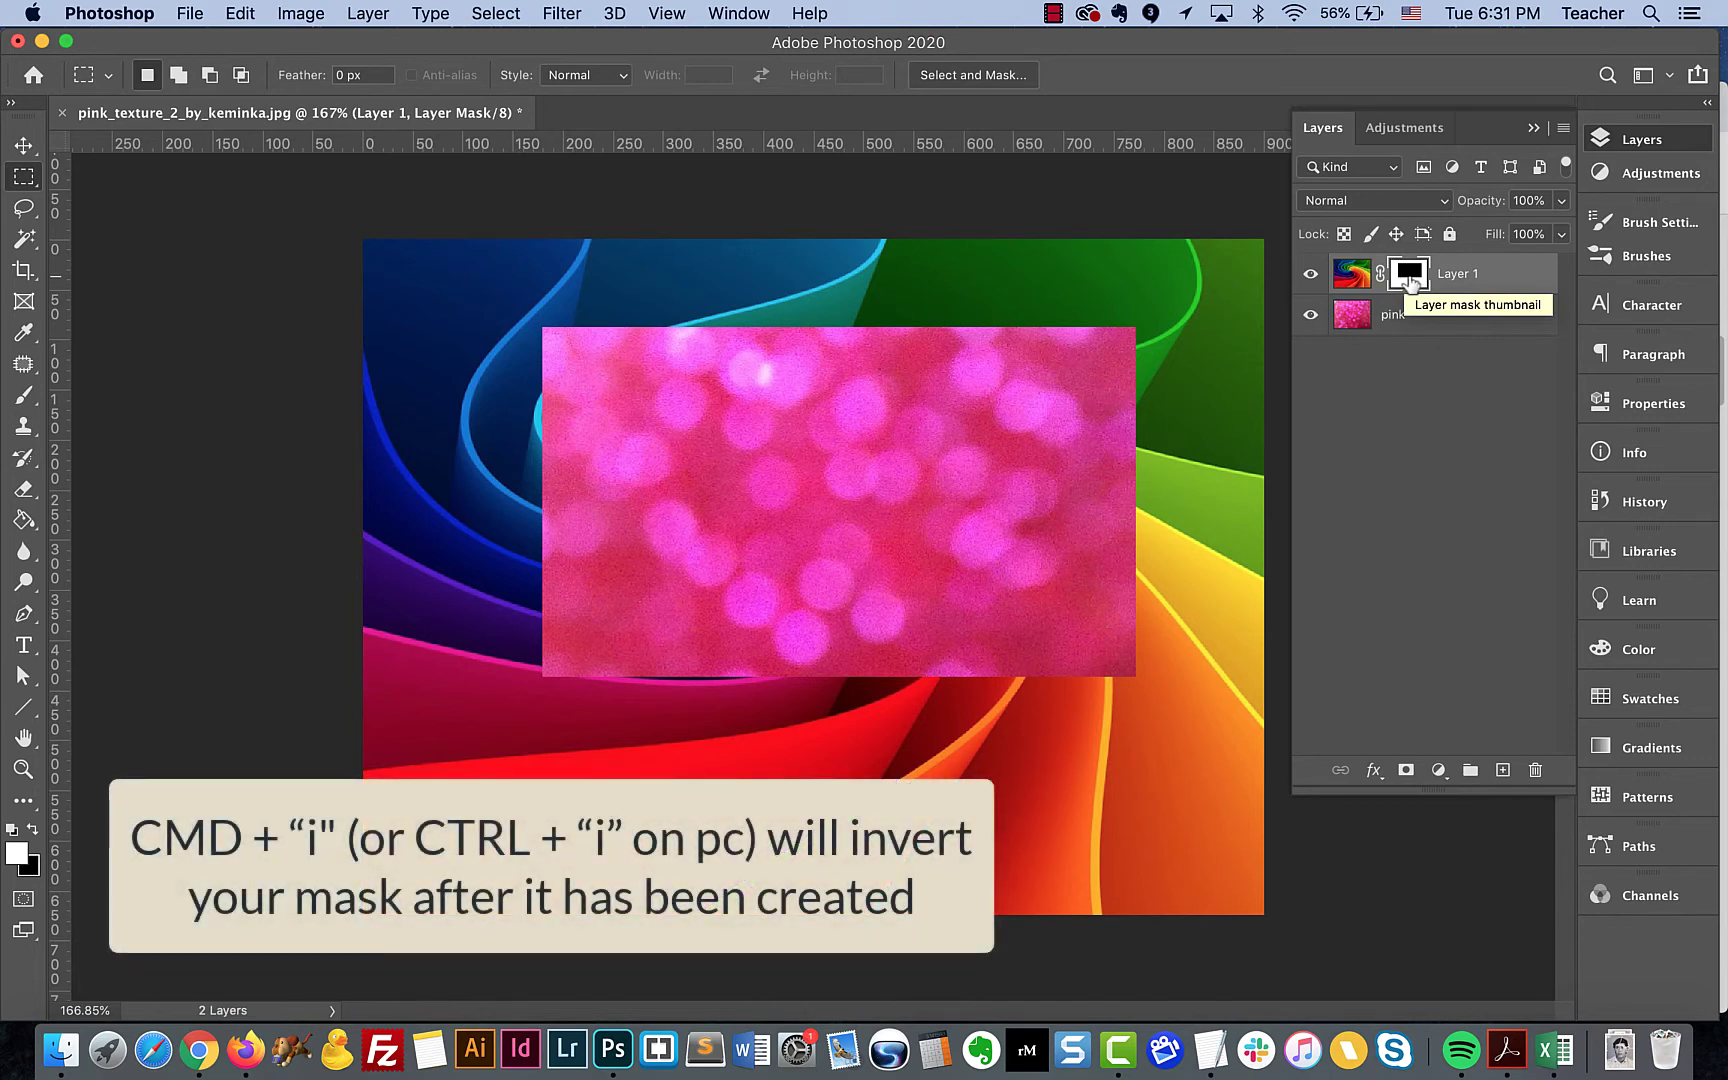
{"action": "left_click_drag", "start_coordinate": [1410, 282], "coordinate": [1413, 285]}
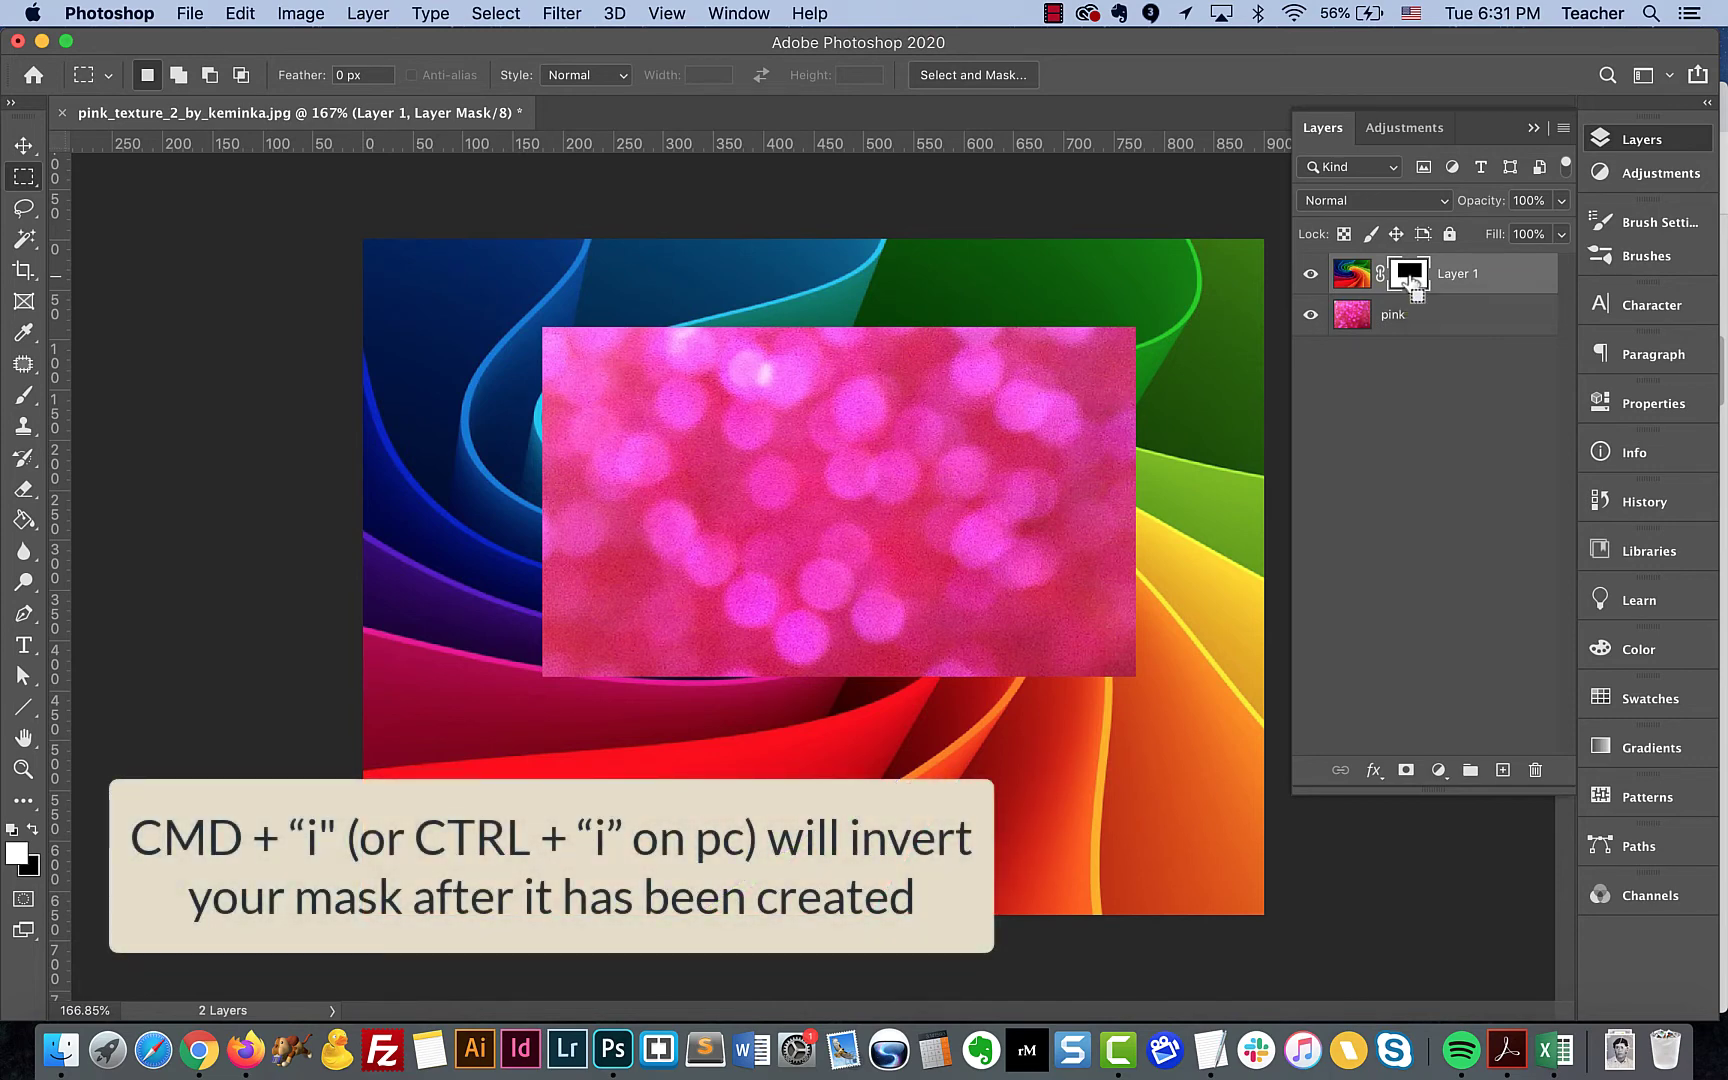
{"action": "key", "text": "super+i"}
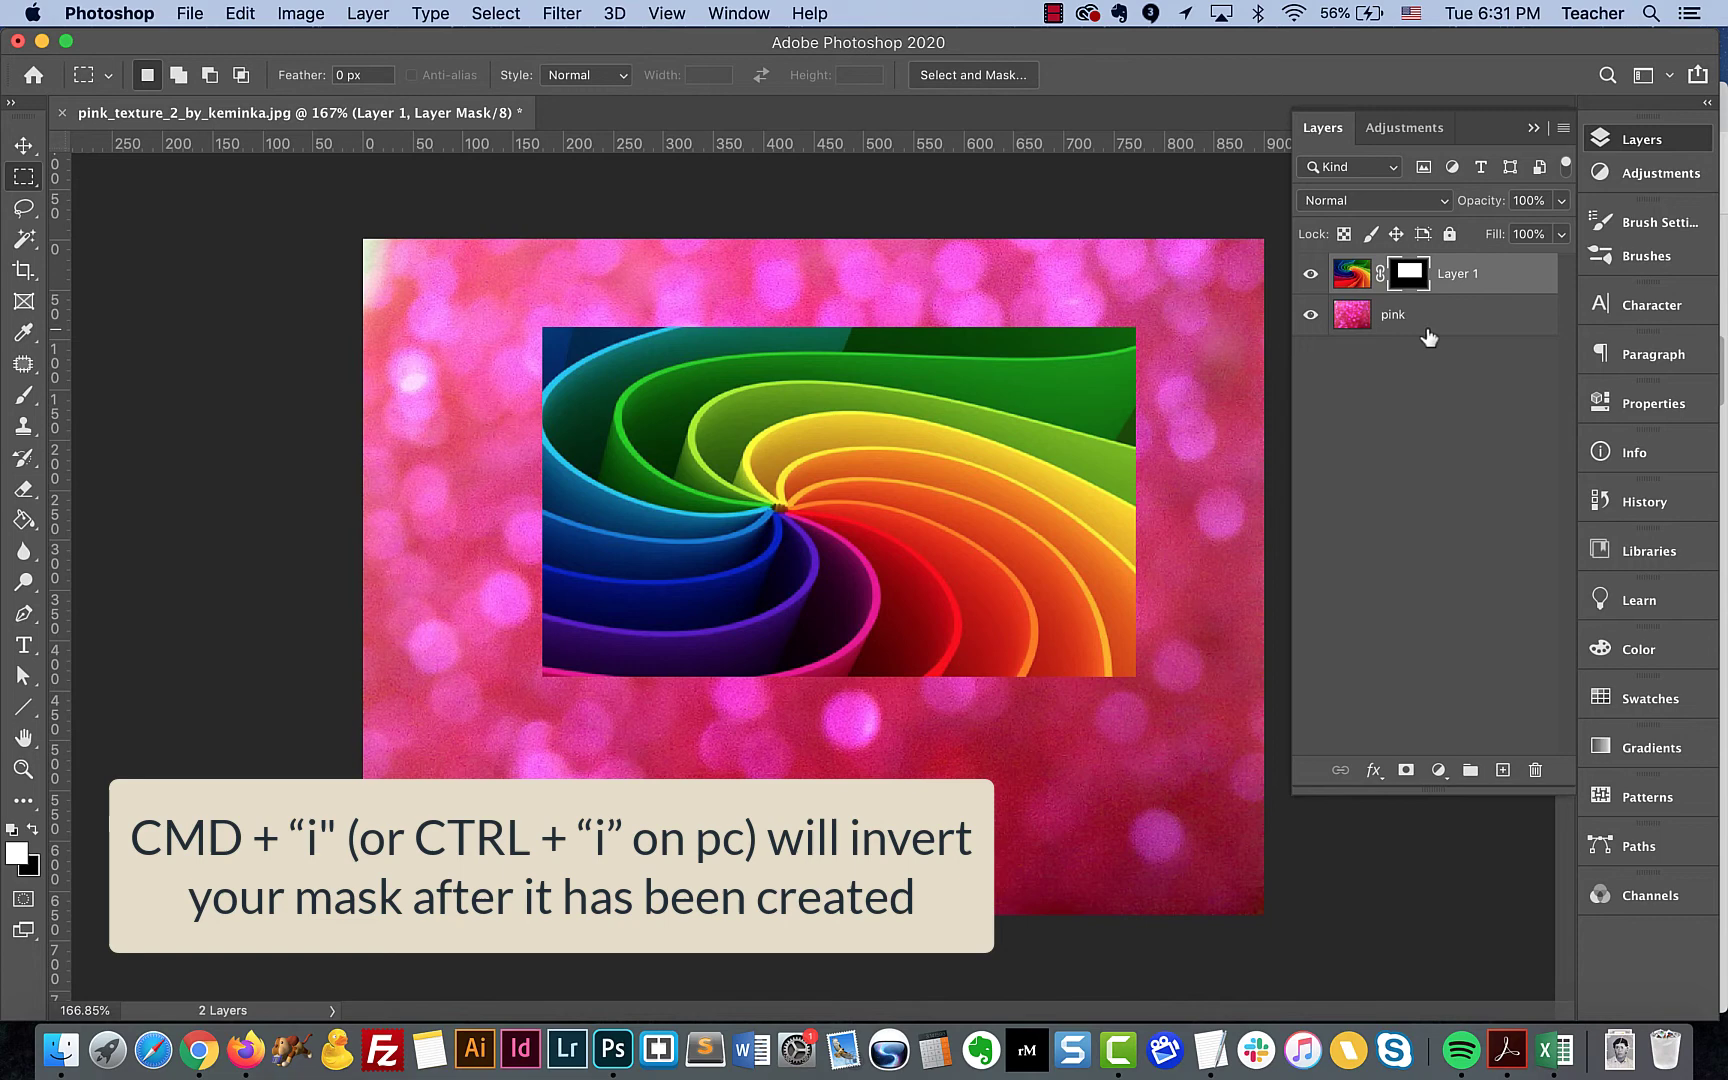
{"action": "key", "text": "super+i"}
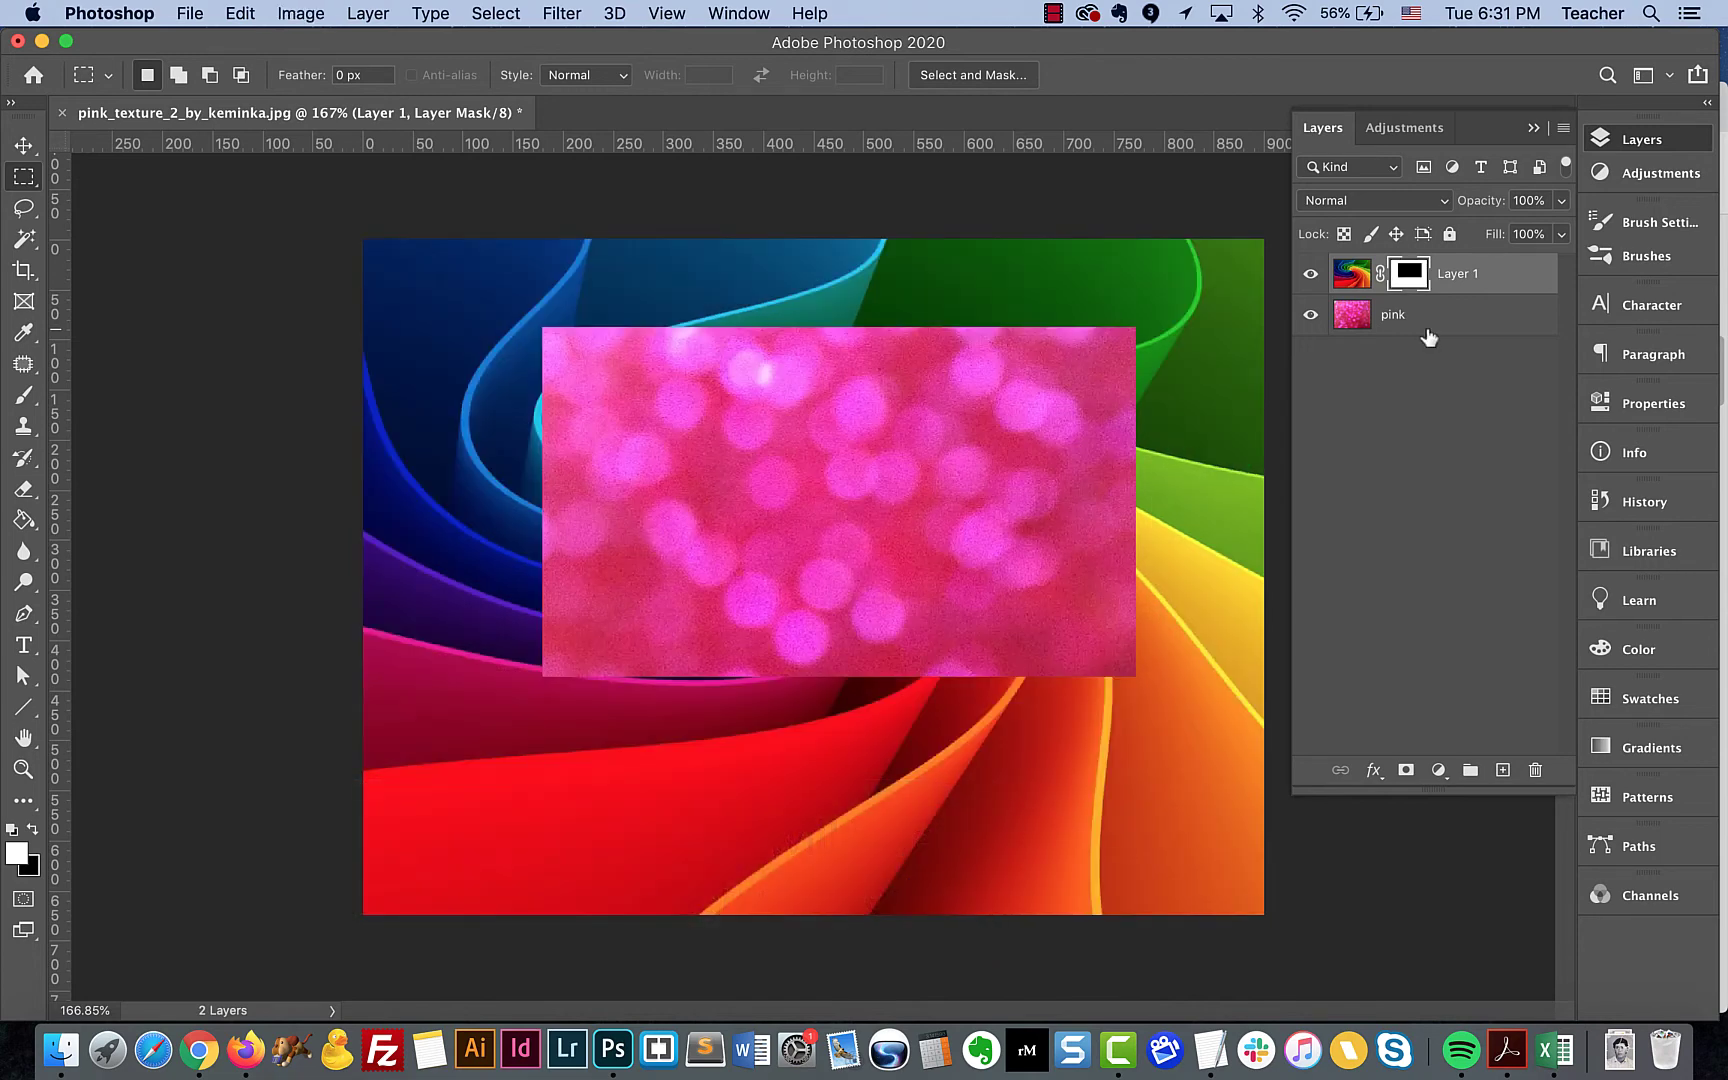
{"action": "left_click_drag", "start_coordinate": [1408, 273], "coordinate": [1537, 772]}
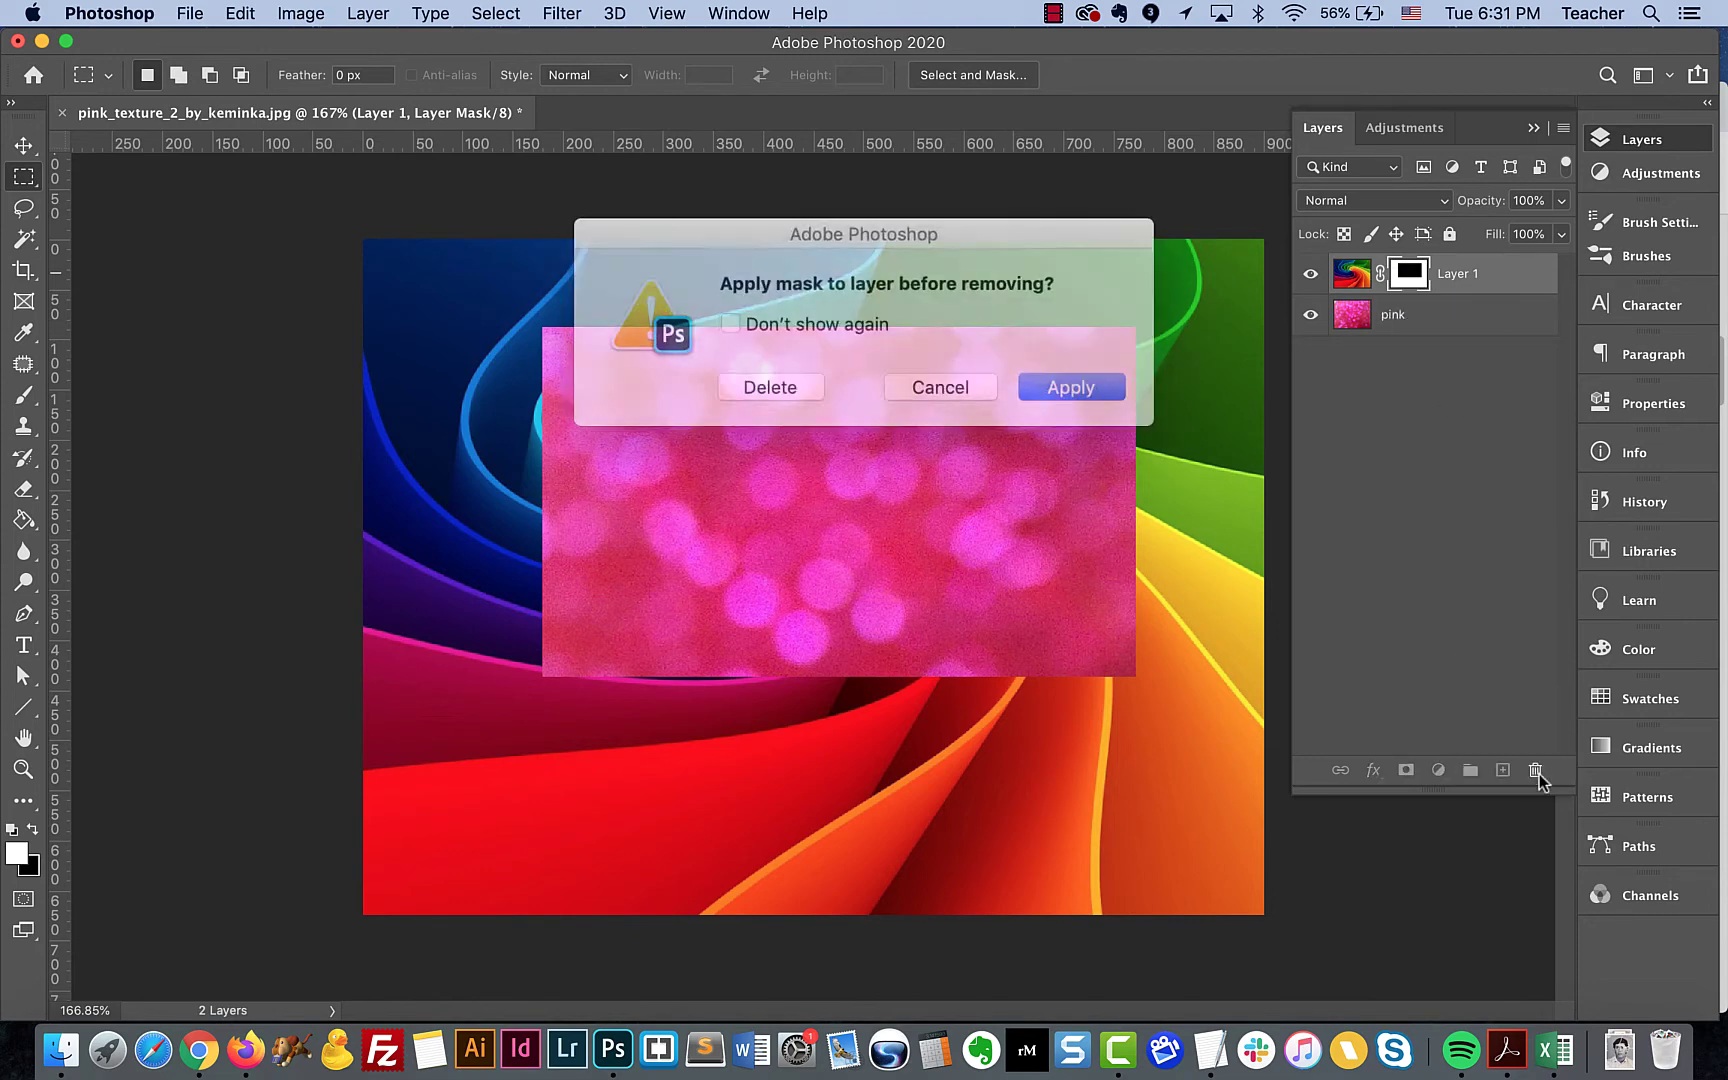
{"action": "left_click", "coordinate": [795, 382]}
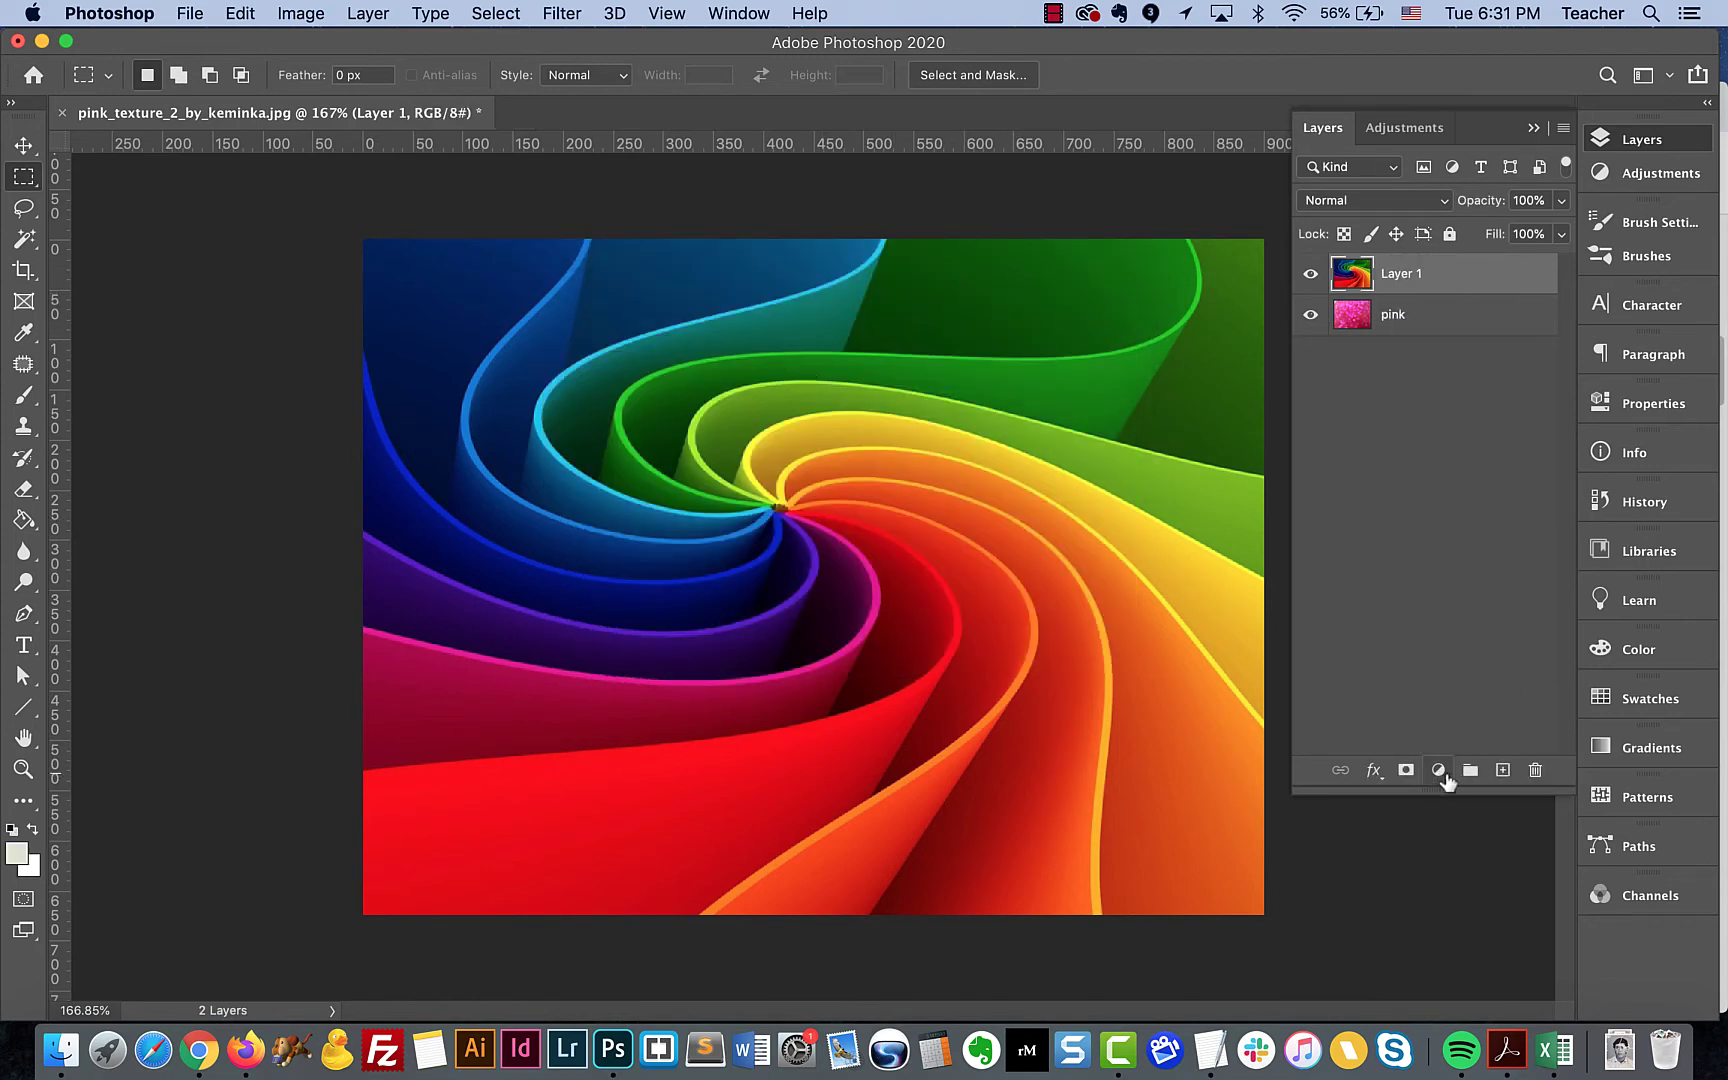
{"action": "left_click", "coordinate": [1406, 772]}
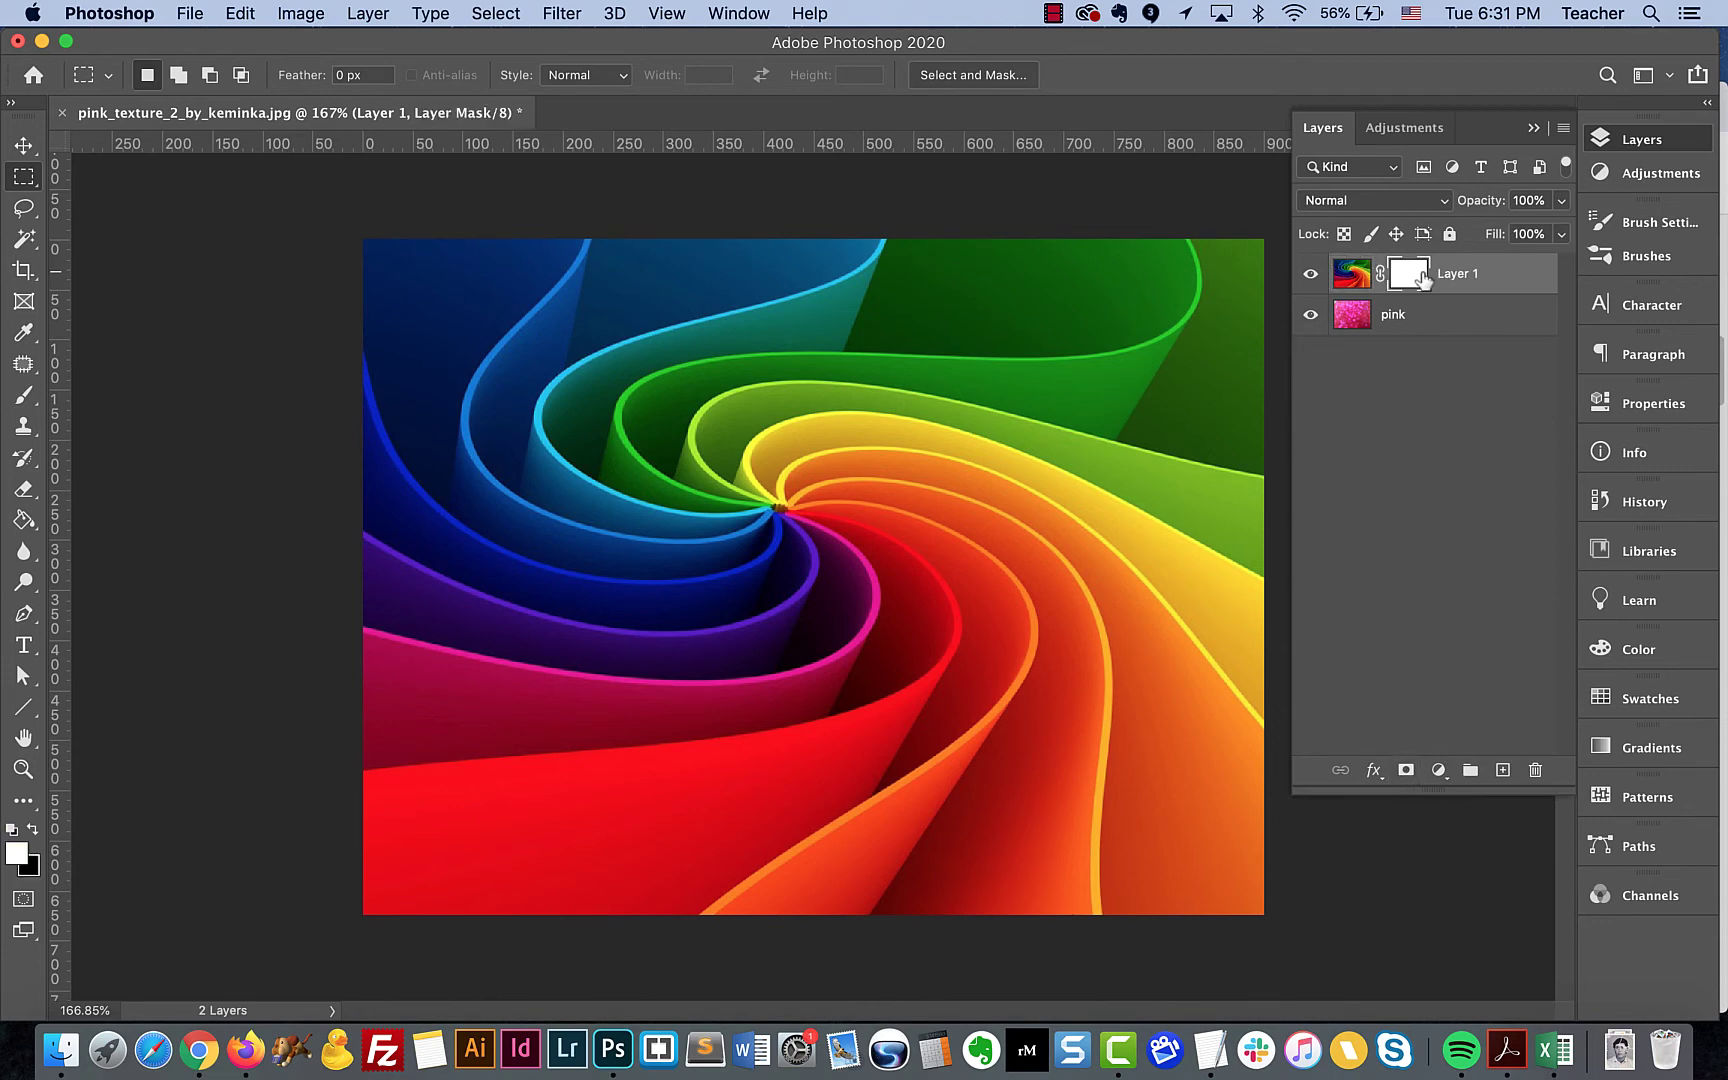
{"action": "left_click_drag", "start_coordinate": [1423, 281], "coordinate": [1424, 283]}
{"action": "key", "text": "super+i"}
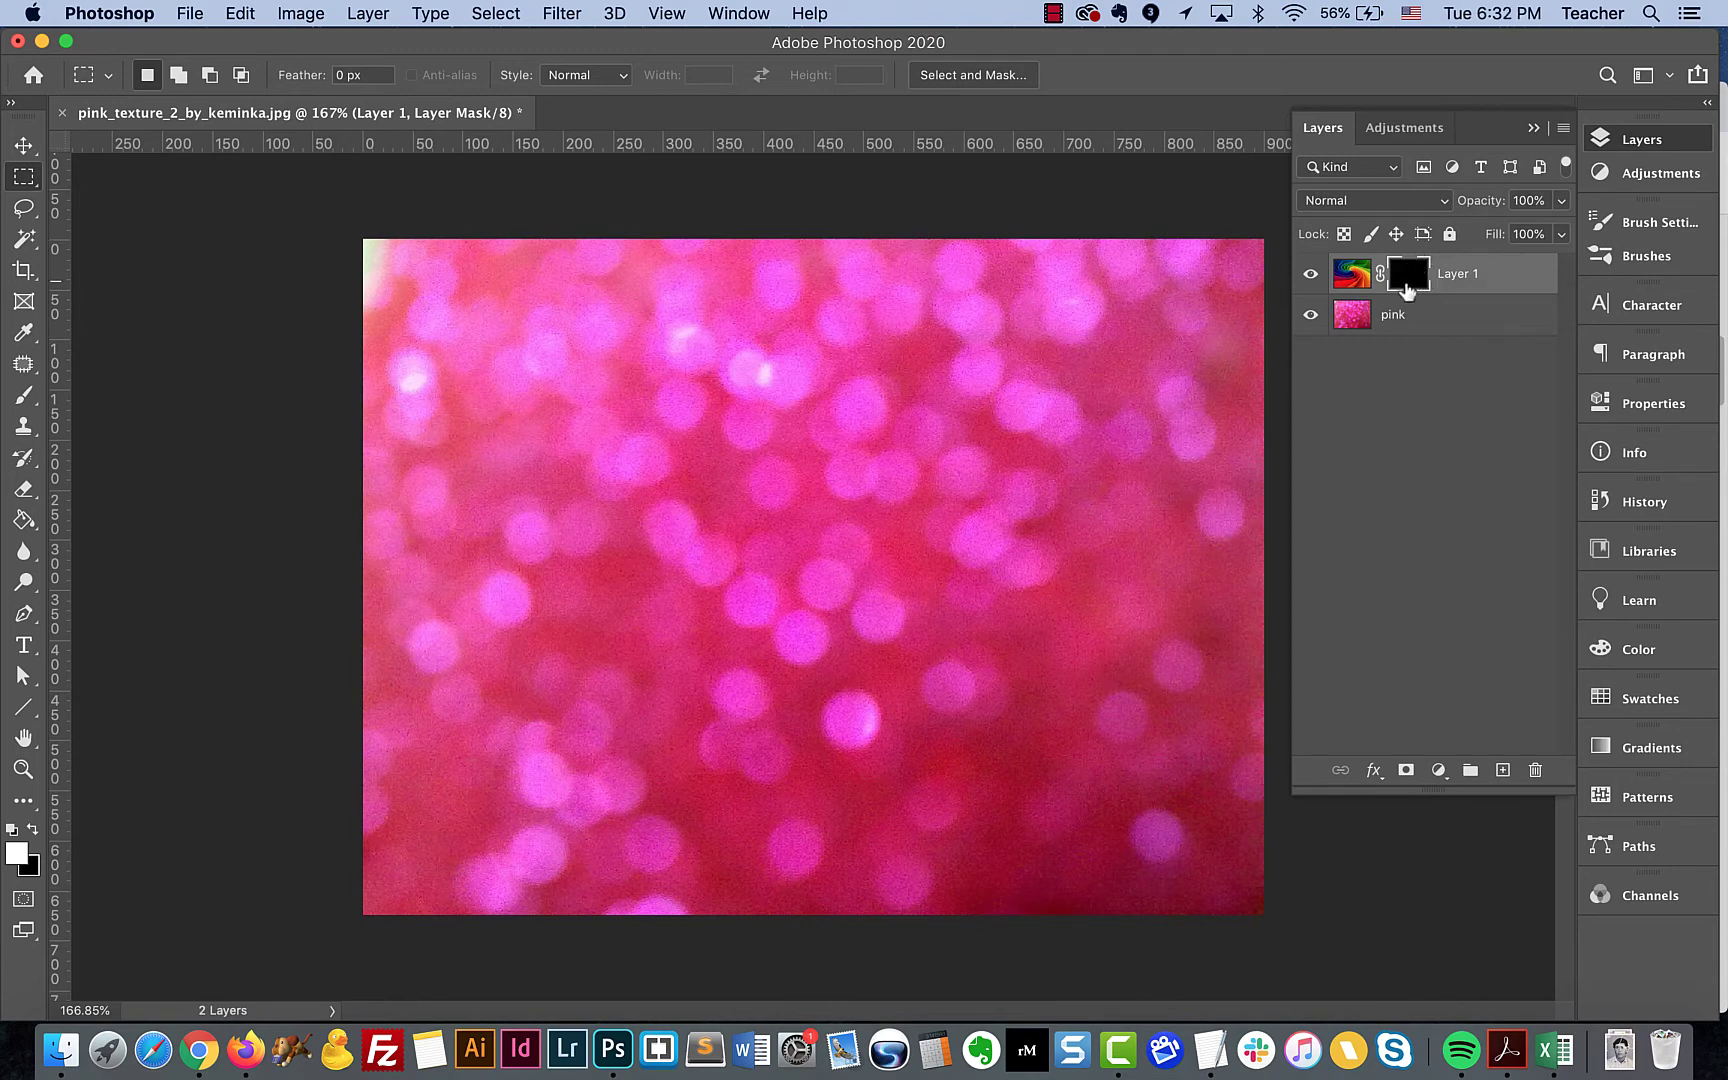
{"action": "left_click", "coordinate": [26, 398]}
{"action": "mouse_move", "coordinate": [592, 541]}
{"action": "left_mouse_down"}
{"action": "mouse_move", "coordinate": [950, 370]}
{"action": "mouse_move", "coordinate": [1005, 290]}
{"action": "left_mouse_up"}
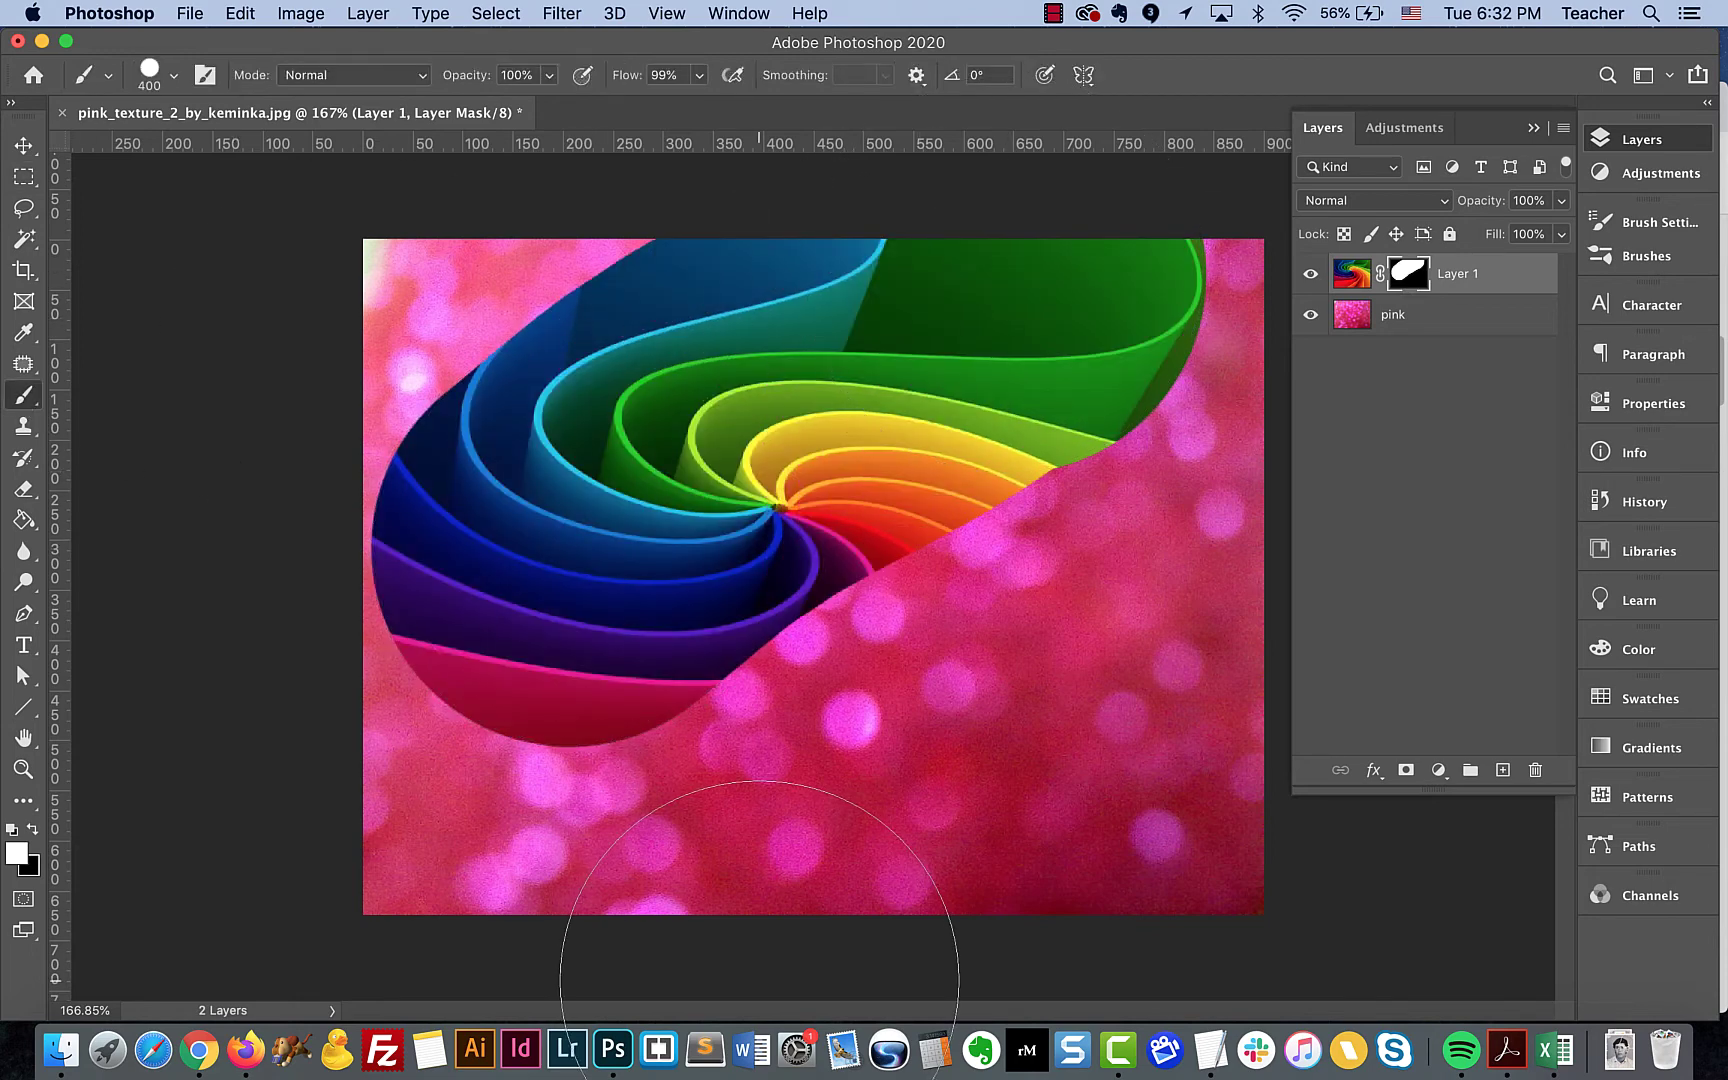
{"action": "key", "text": "super+z"}
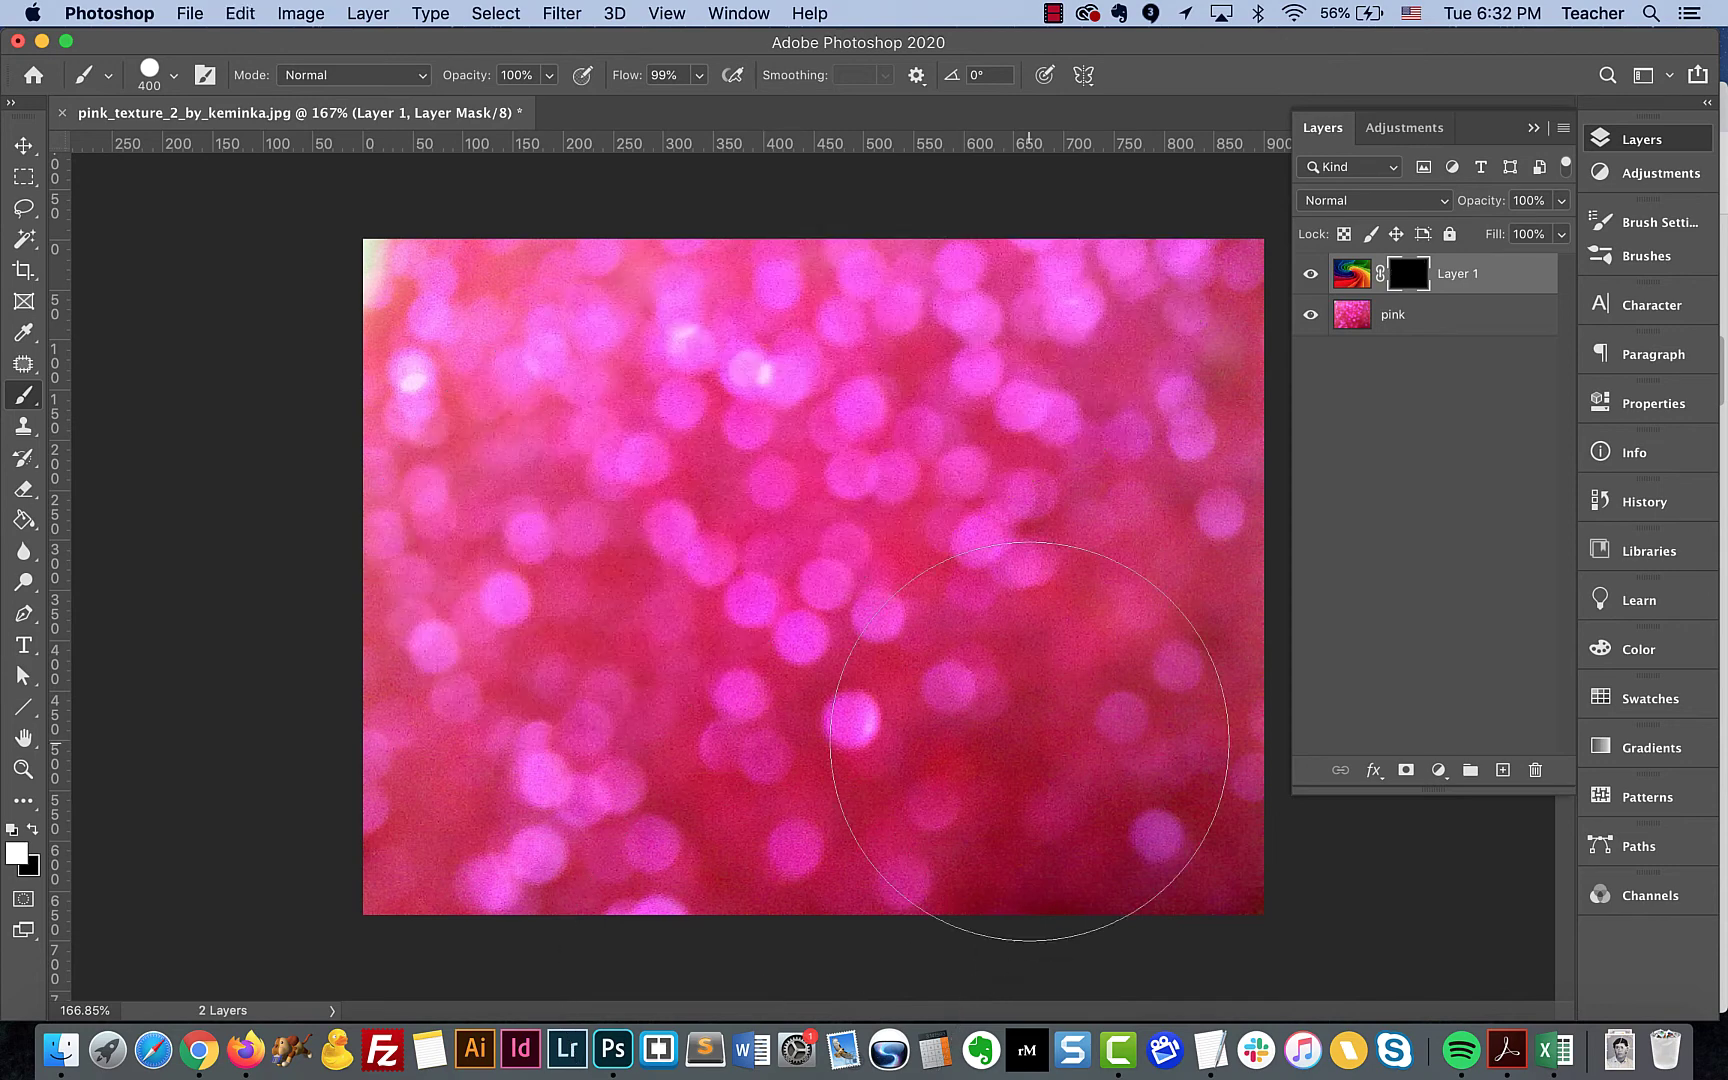
{"action": "left_click_drag", "start_coordinate": [1408, 278], "coordinate": [1537, 769]}
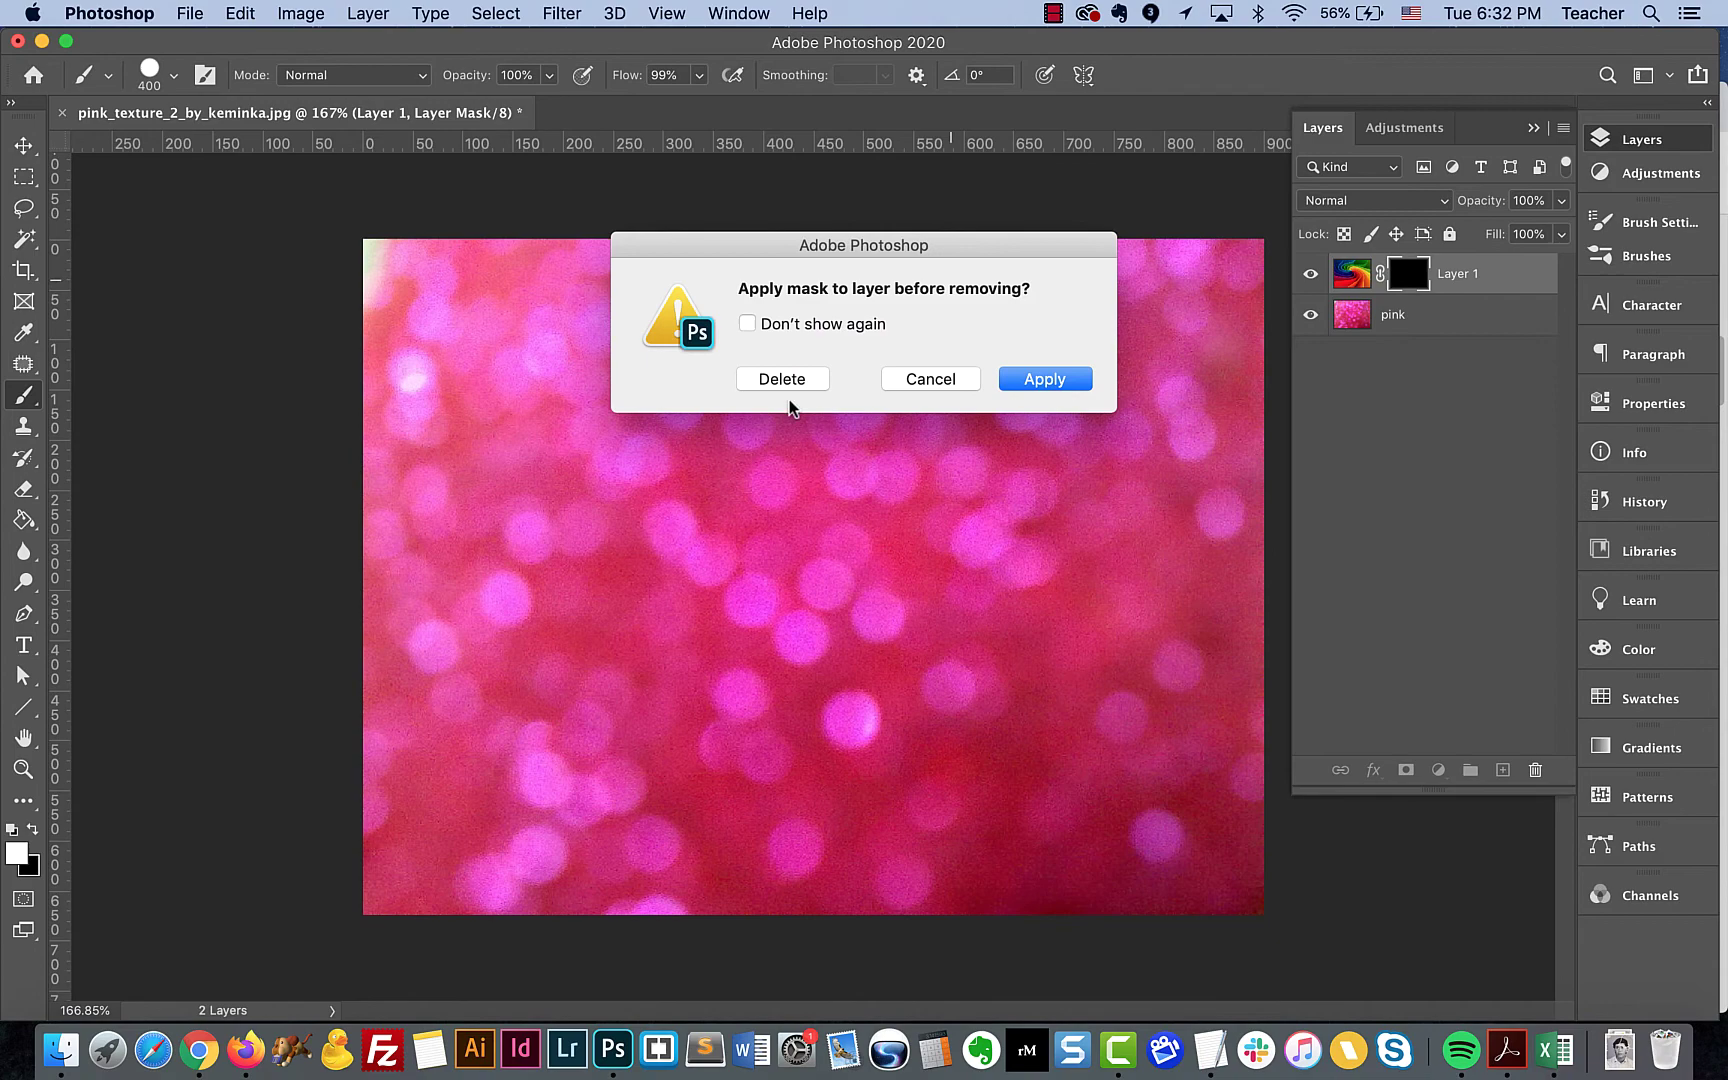
{"action": "left_click", "coordinate": [784, 377]}
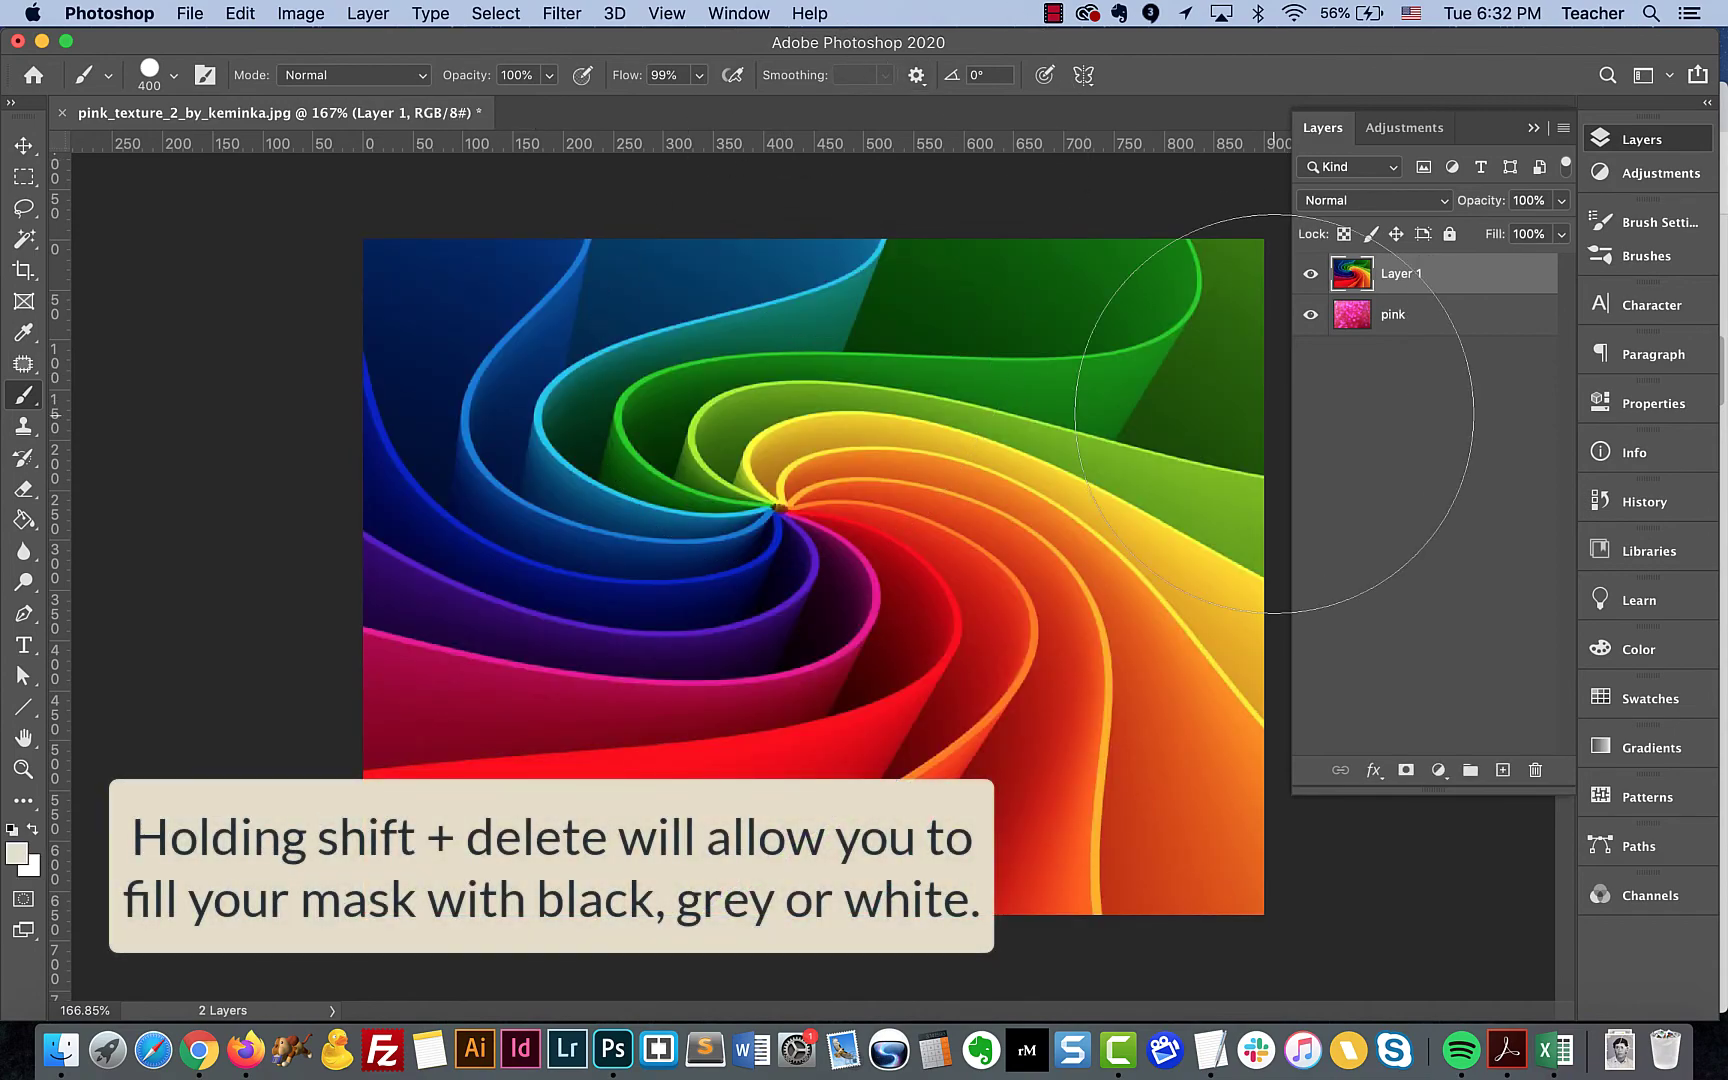
- Add a new mask to Layer 1 and fill it with Black contents via Shift+Delete
{"action": "left_click", "coordinate": [1406, 770]}
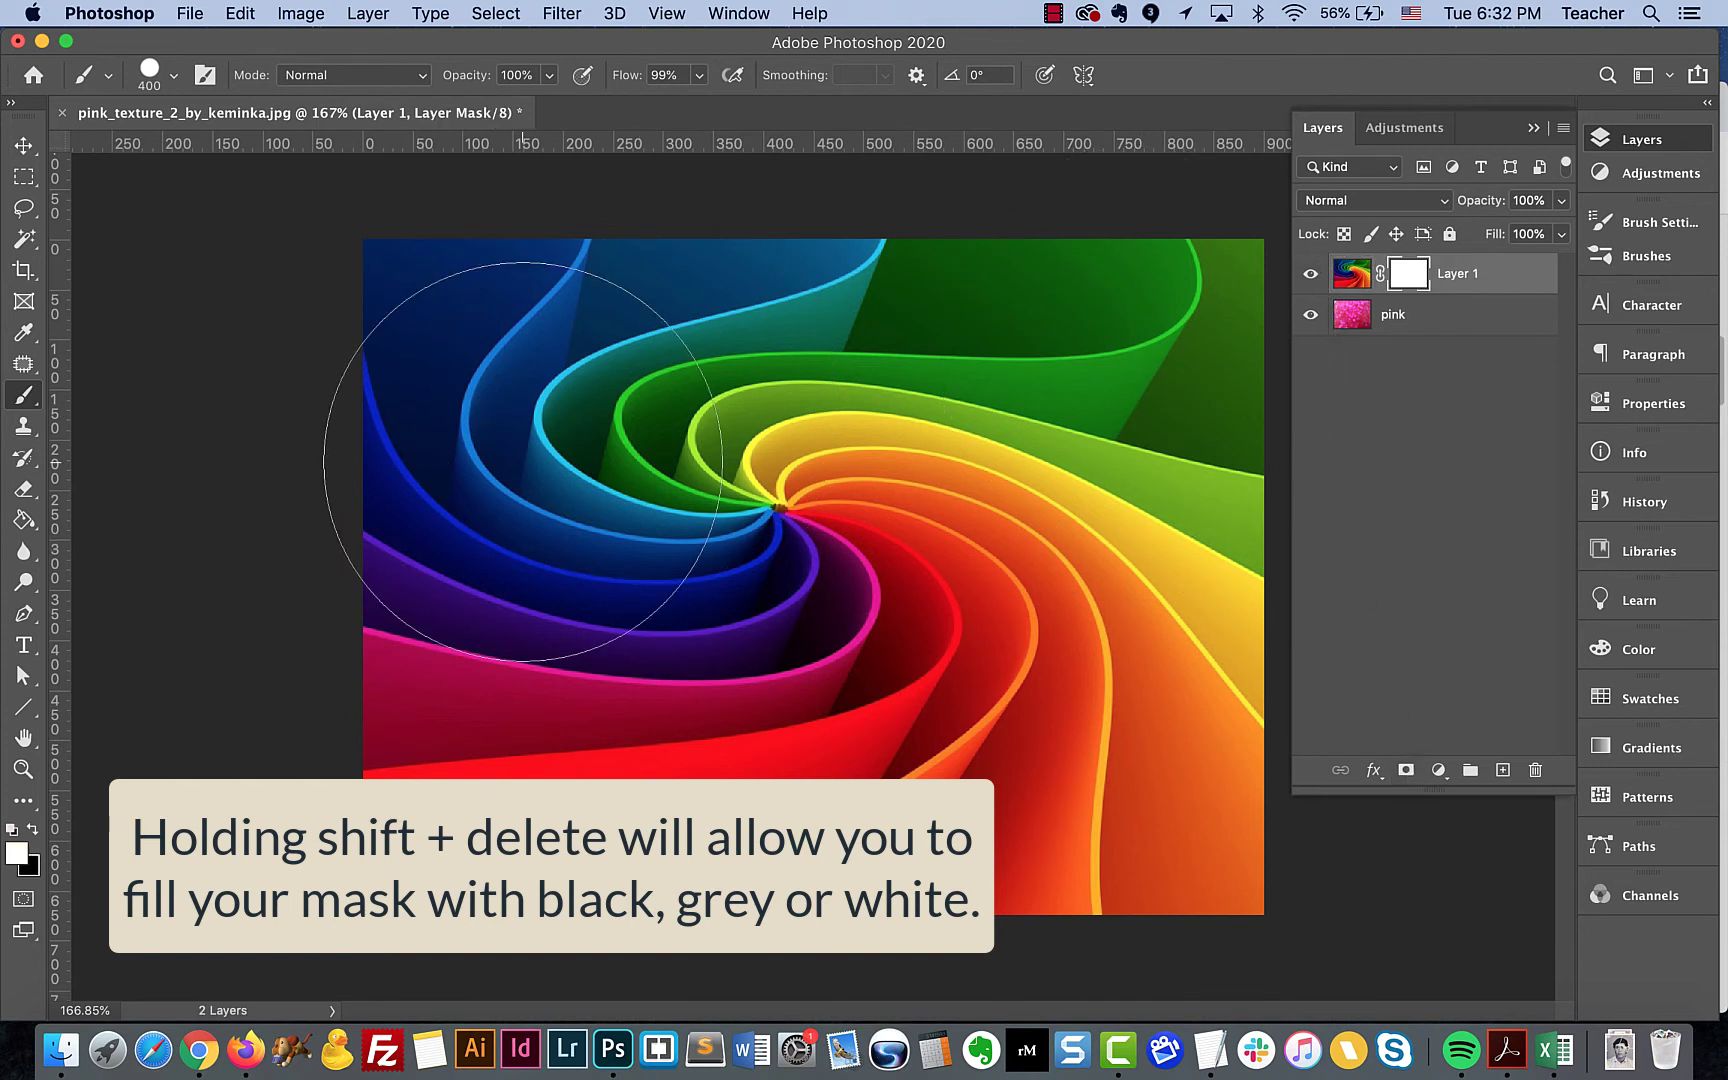
{"action": "key", "text": "shift+BackSpace"}
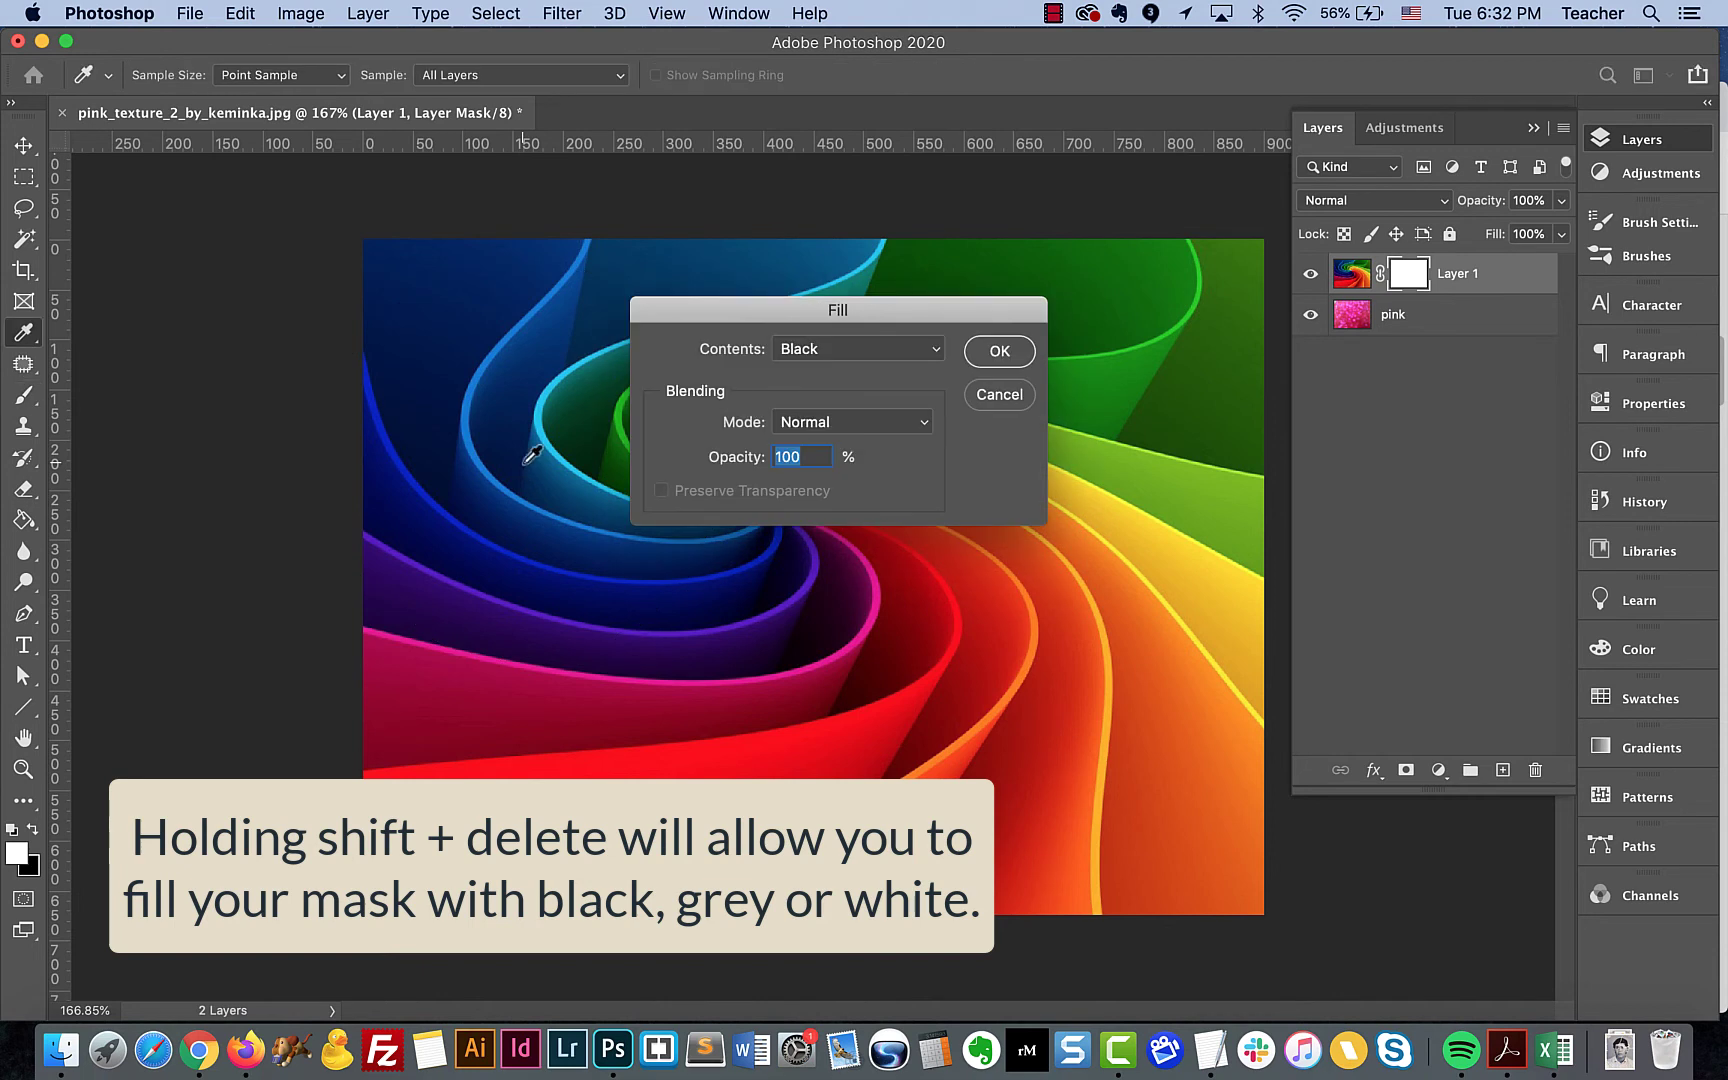
{"action": "left_click", "coordinate": [900, 349]}
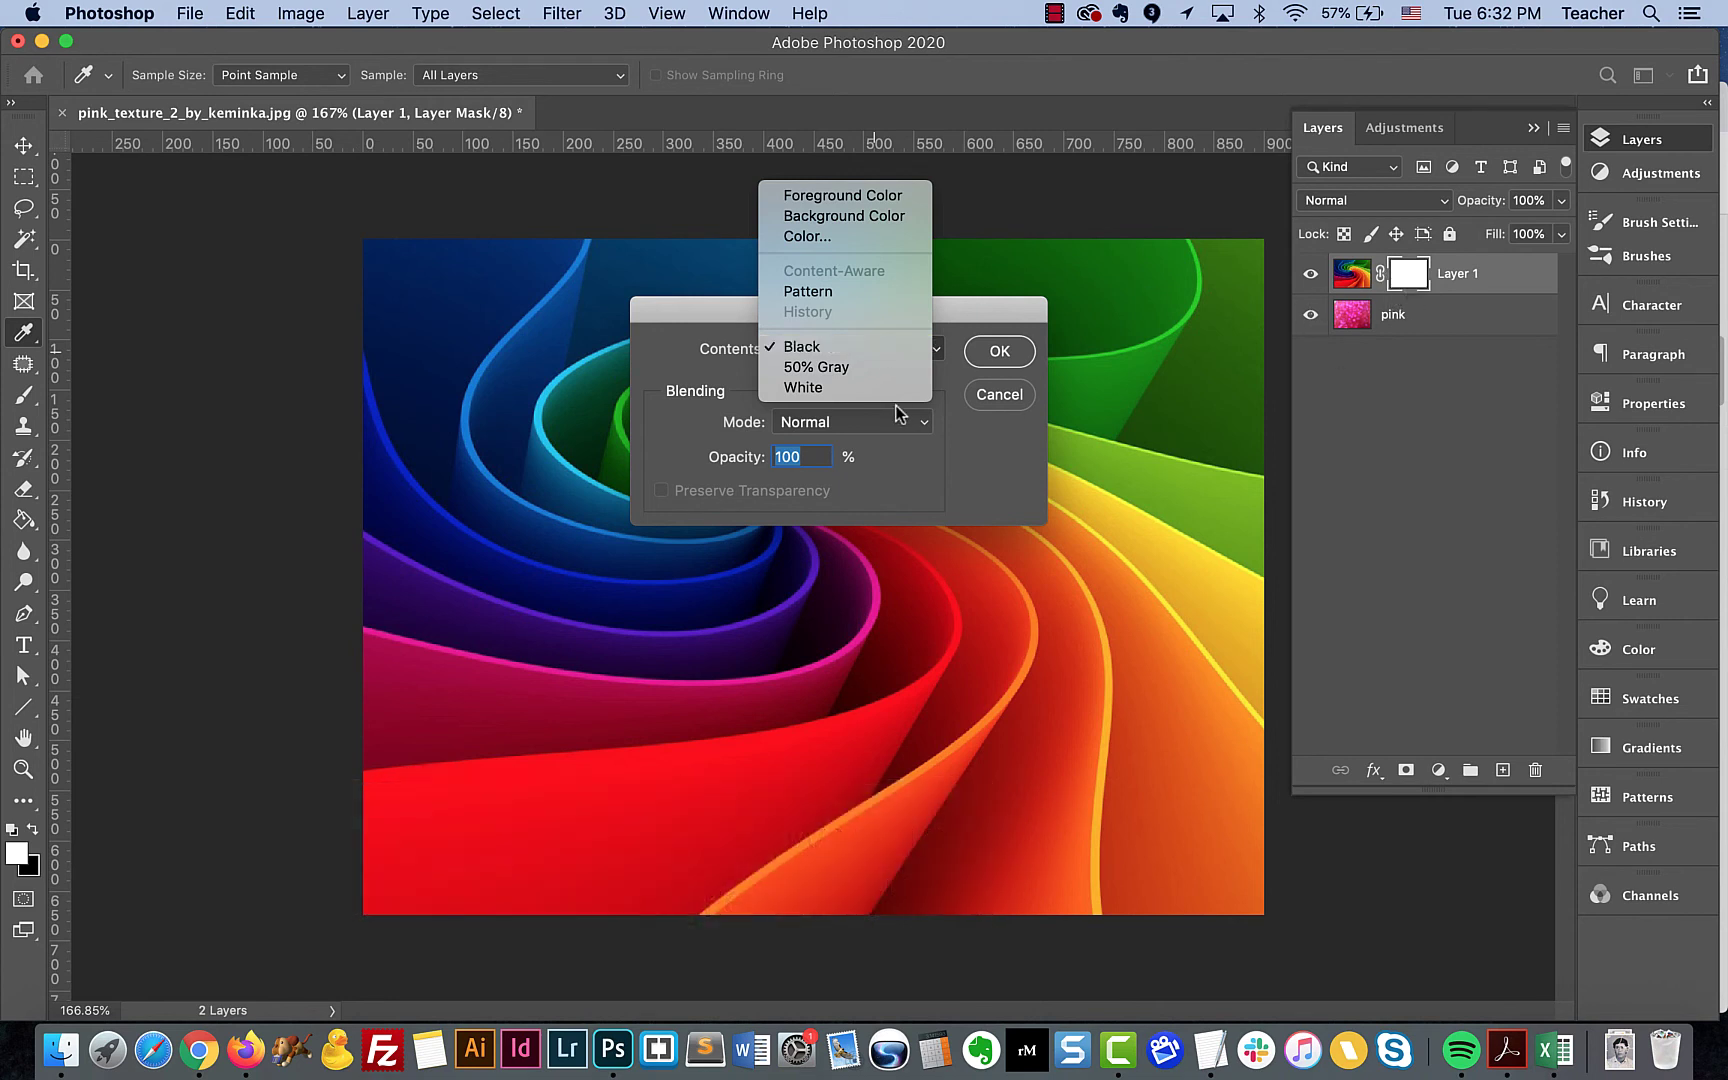
{"action": "left_click", "coordinate": [802, 344]}
{"action": "left_click", "coordinate": [818, 350]}
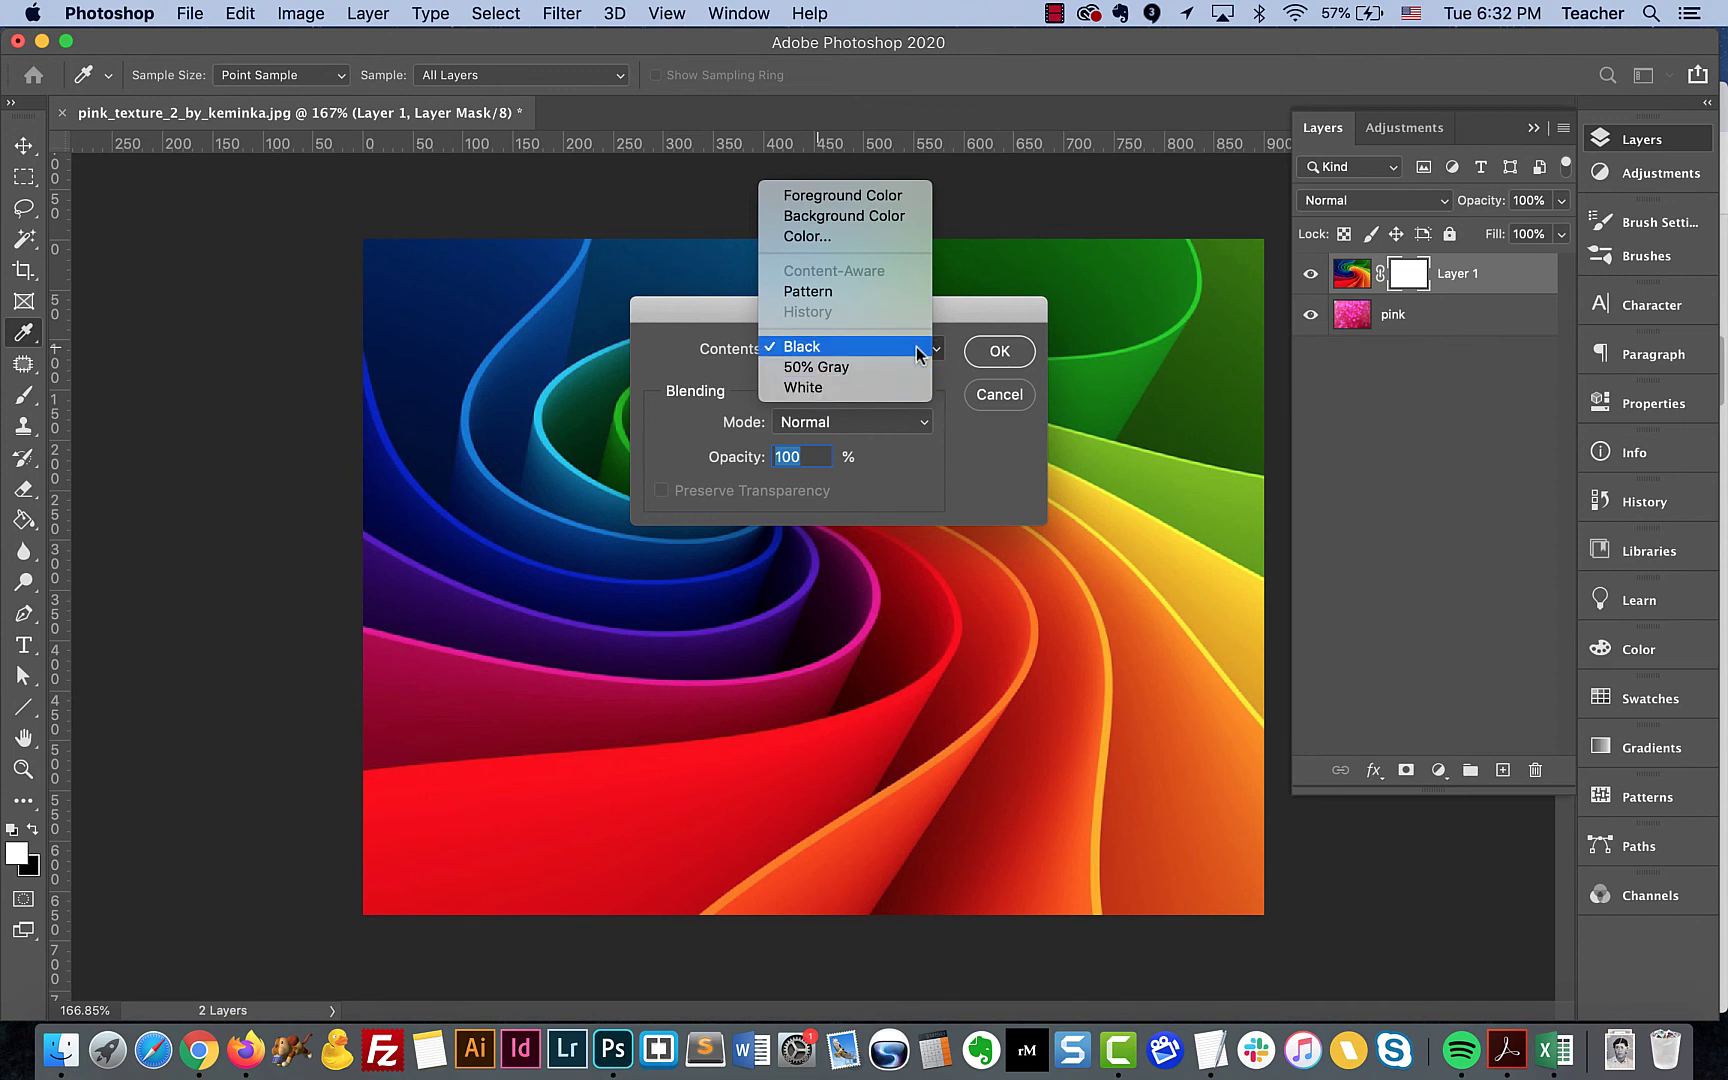
{"action": "left_click", "coordinate": [999, 355]}
{"action": "left_click", "coordinate": [999, 355]}
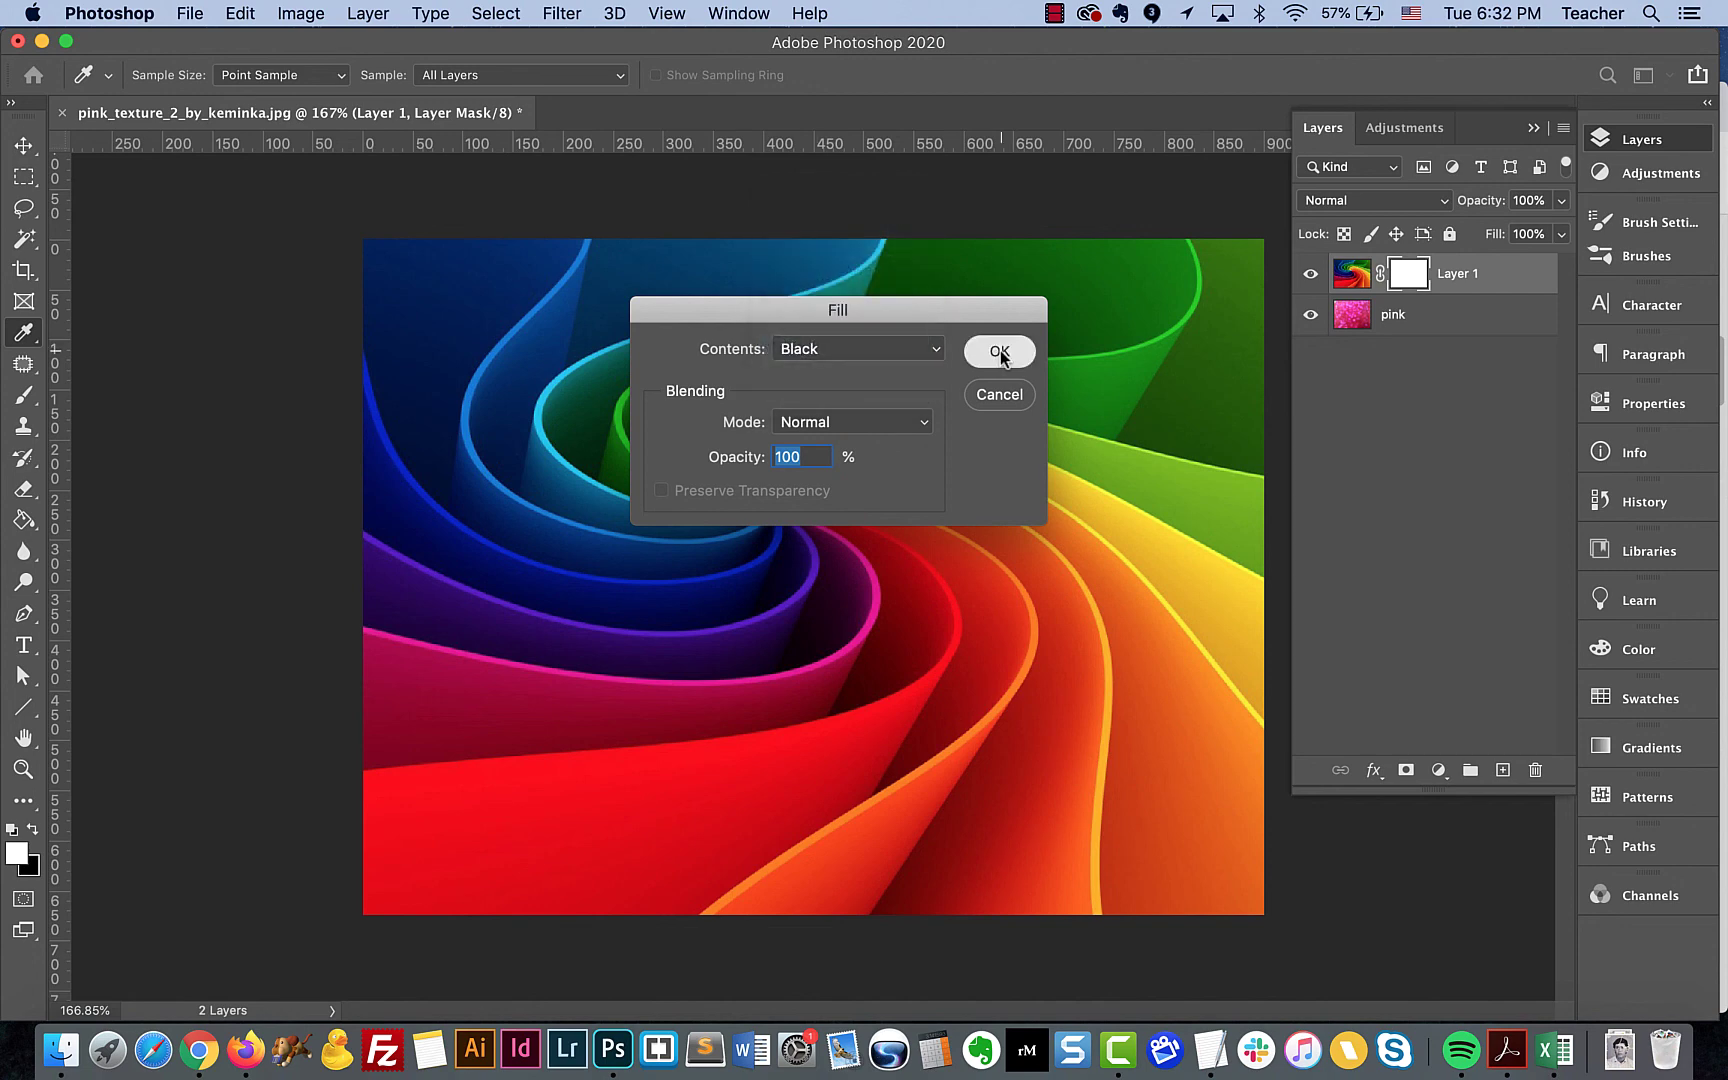
{"action": "key", "text": "b"}
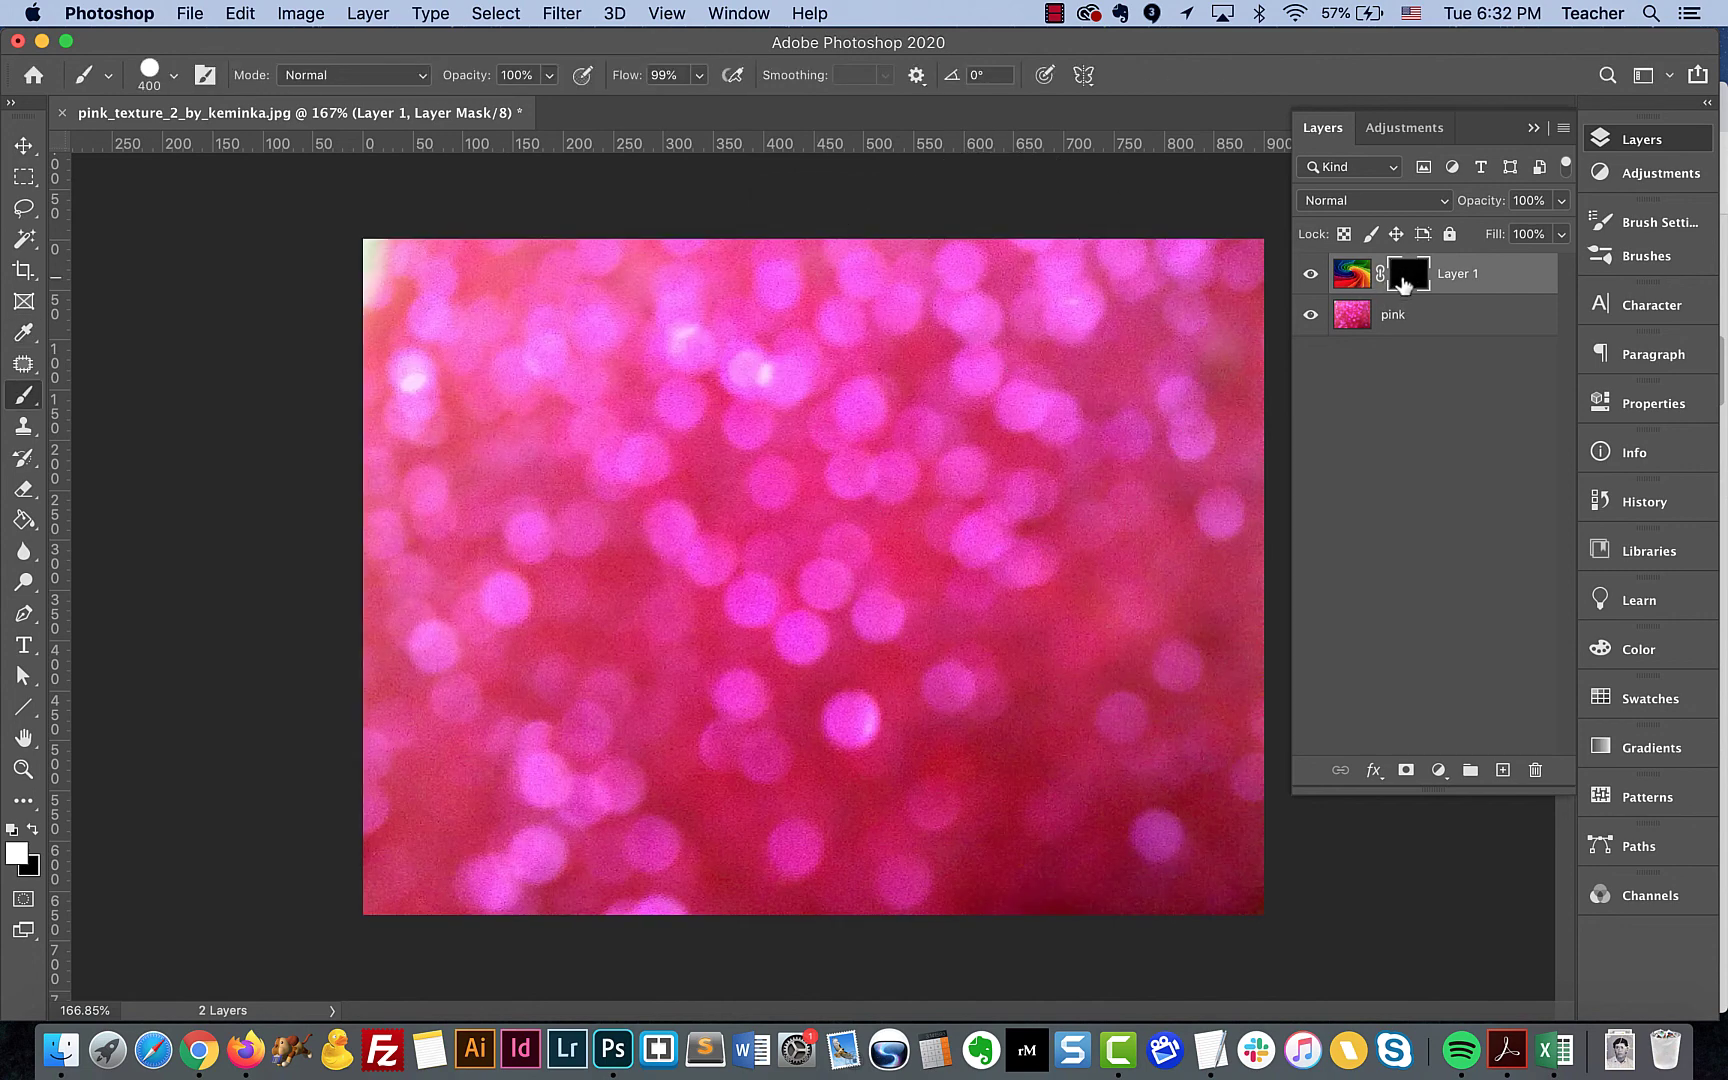